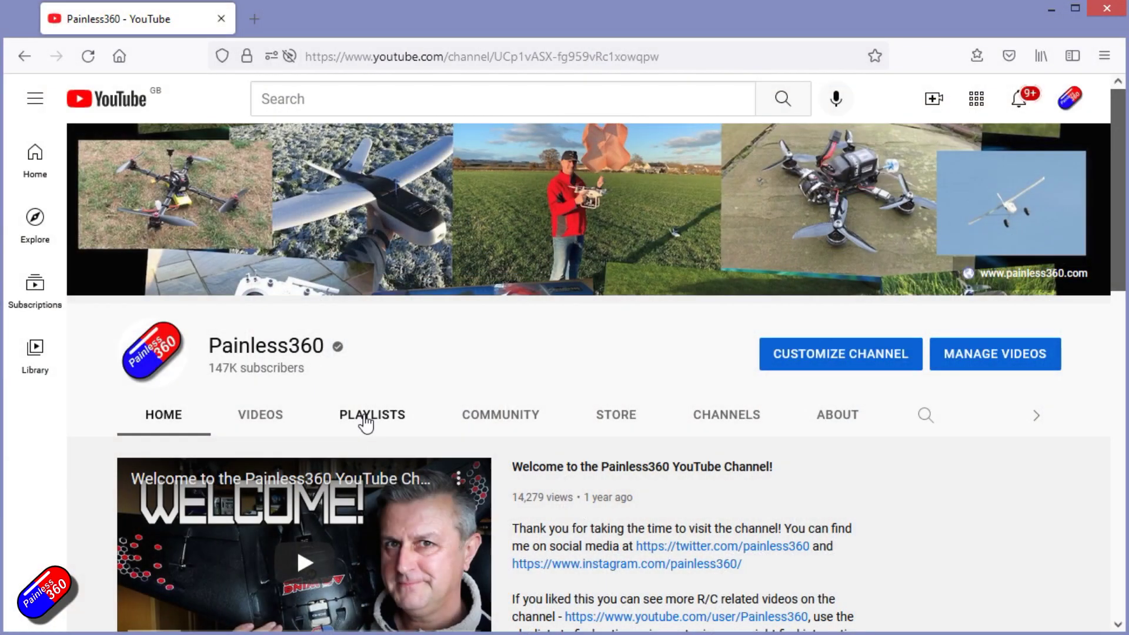
# Step: Open the INAV 3.0 Fixed Wing Setup playlist from the channel's playlists and pause its first video
pyautogui.click(365, 417)
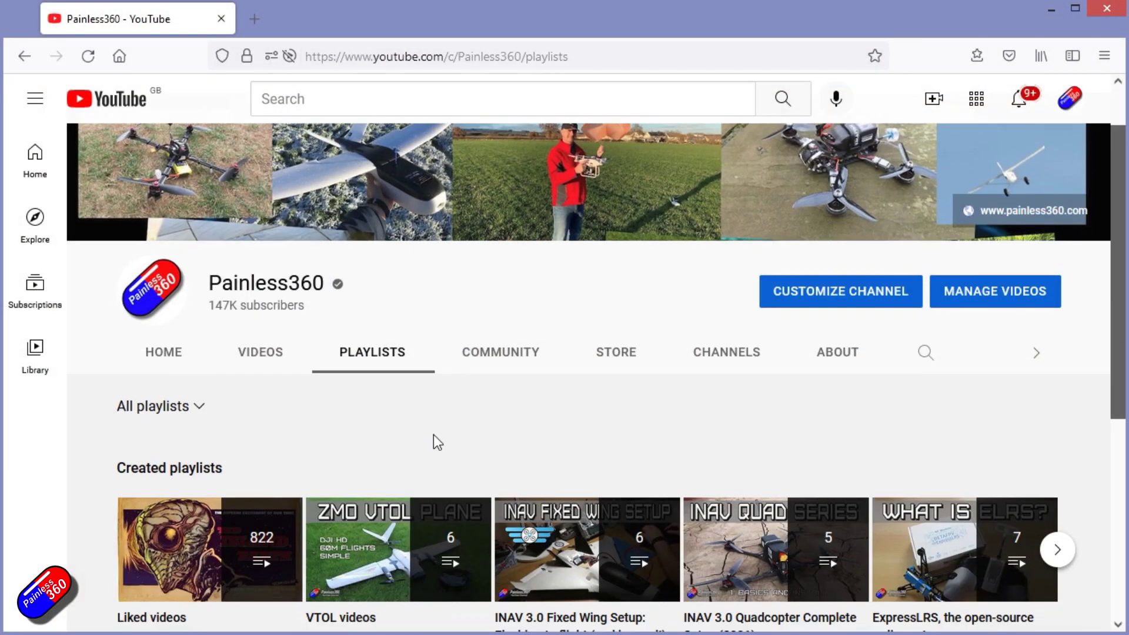
pyautogui.scroll(-3, 434, 441)
pyautogui.click(560, 399)
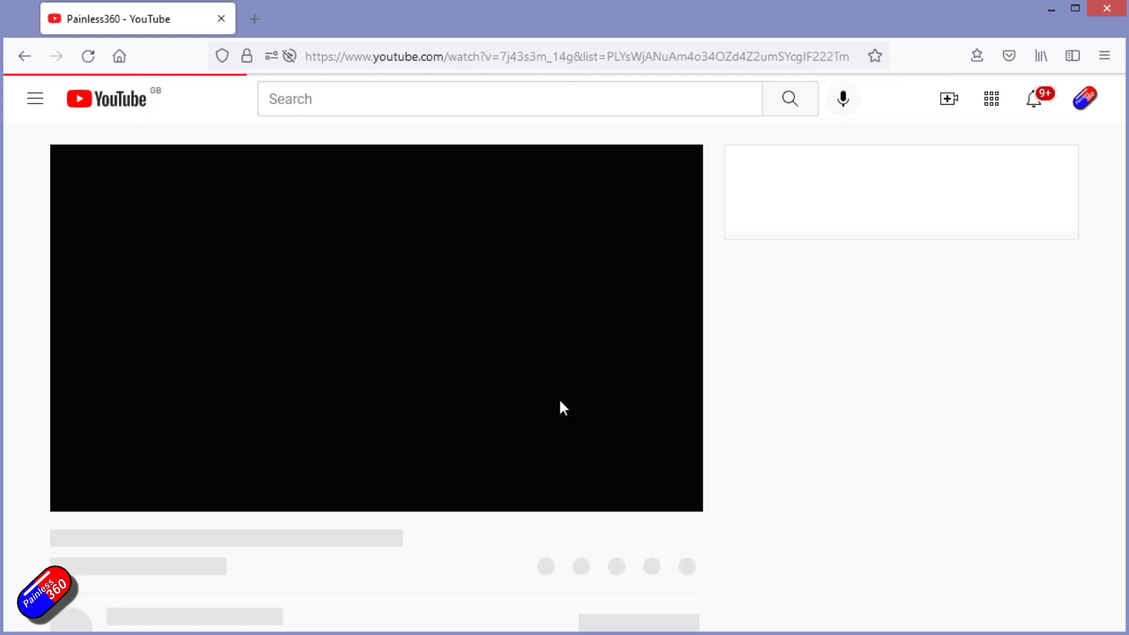
pyautogui.click(120, 491)
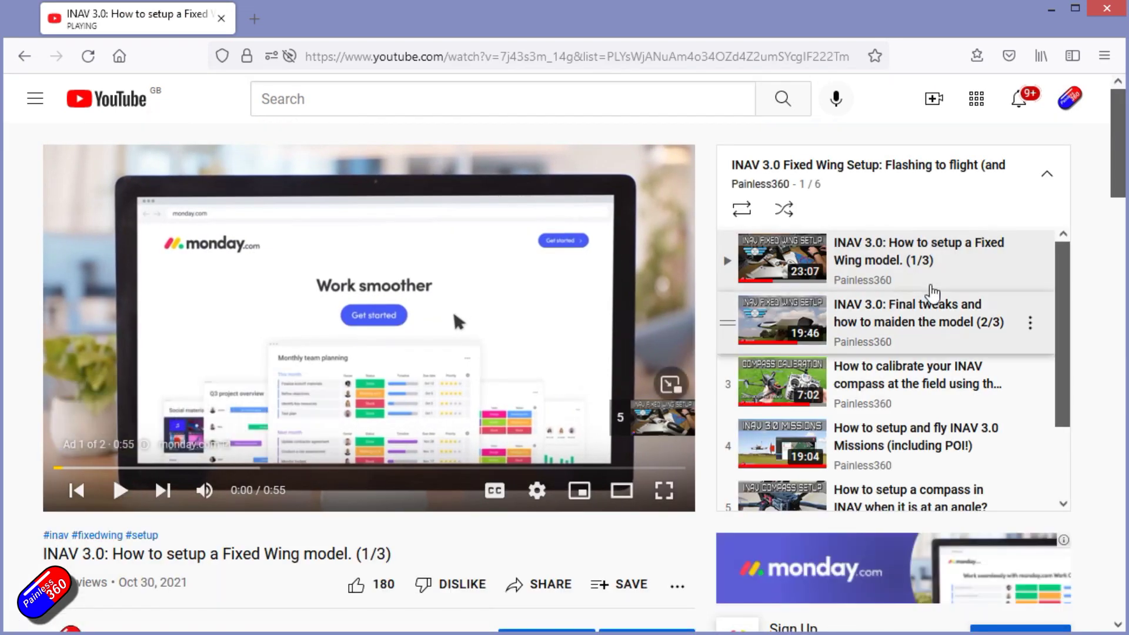
# Step: Look through the videos in the INAV 3.0 Fixed Wing Setup playlist, from the first to the last
pyautogui.scroll(-1, 925, 330)
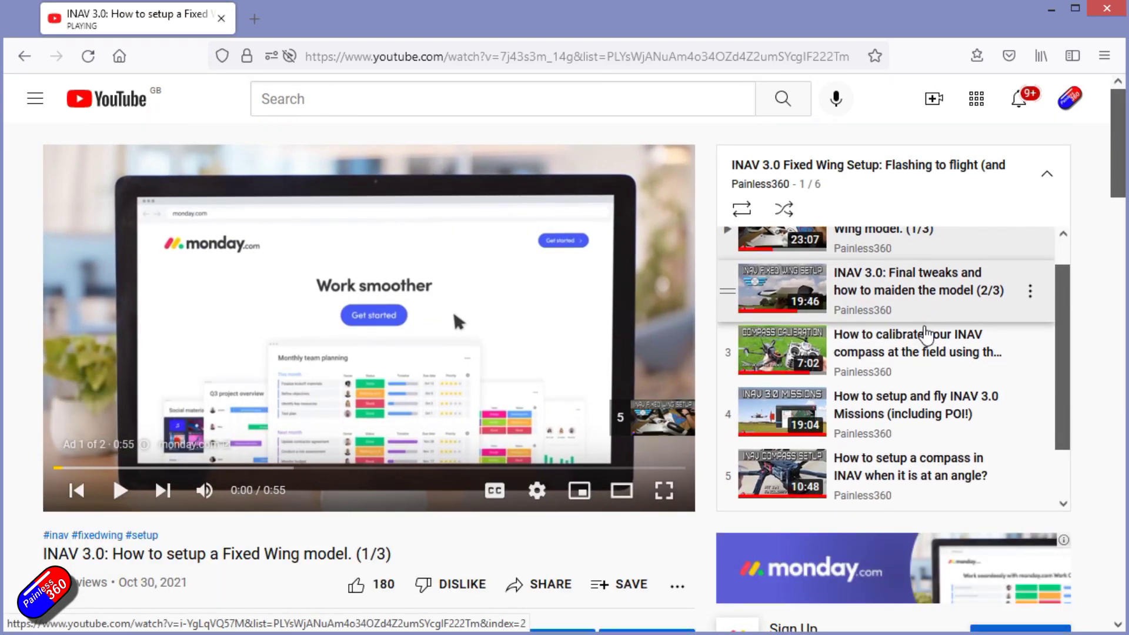
pyautogui.scroll(-1, 908, 433)
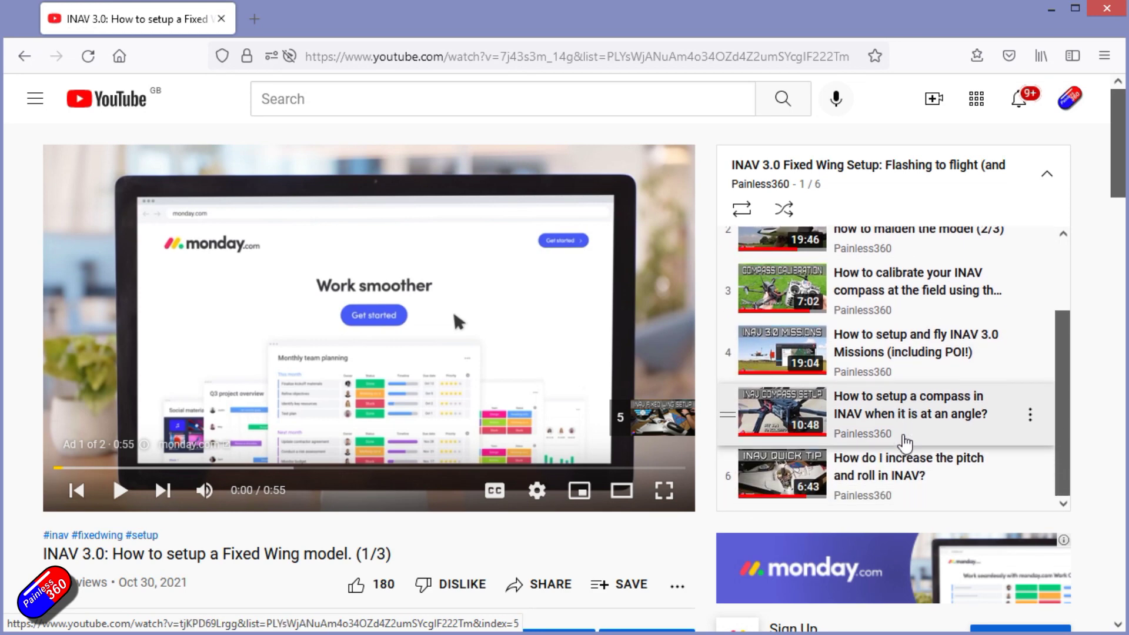
pyautogui.scroll(2, 906, 423)
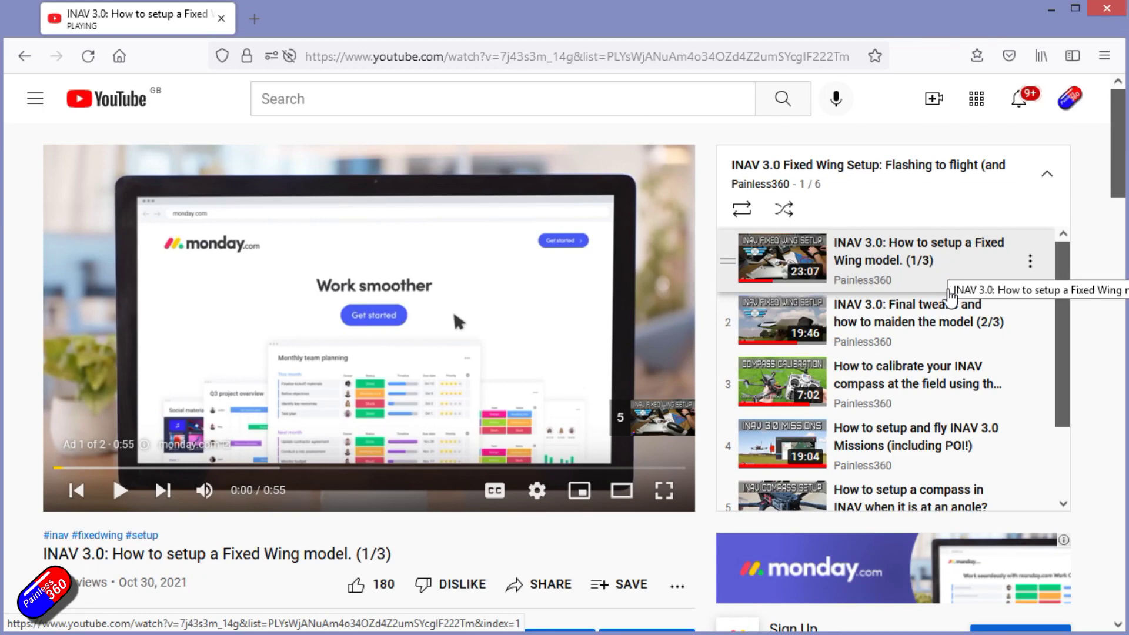
pyautogui.scroll(-2, 923, 330)
pyautogui.scroll(-1, 908, 434)
pyautogui.scroll(1, 904, 444)
pyautogui.scroll(1, 904, 448)
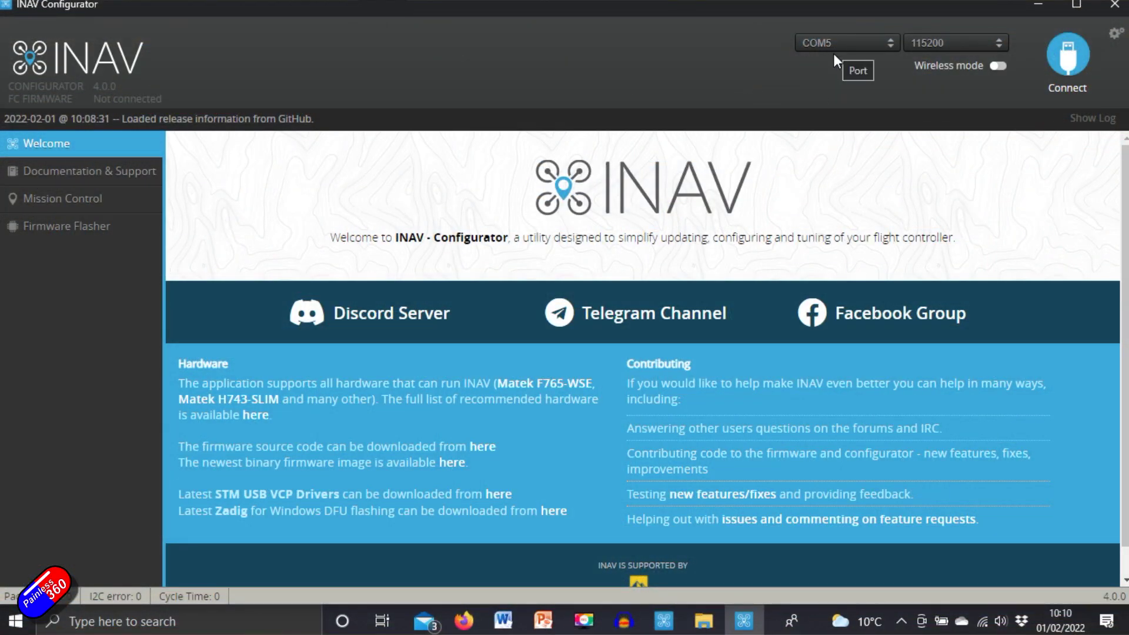
# Step: In INAV Configurator's firmware flasher, filter the boards by 411 and select MATEKF411SE with the stable 4.0.0 firmware
pyautogui.click(93, 226)
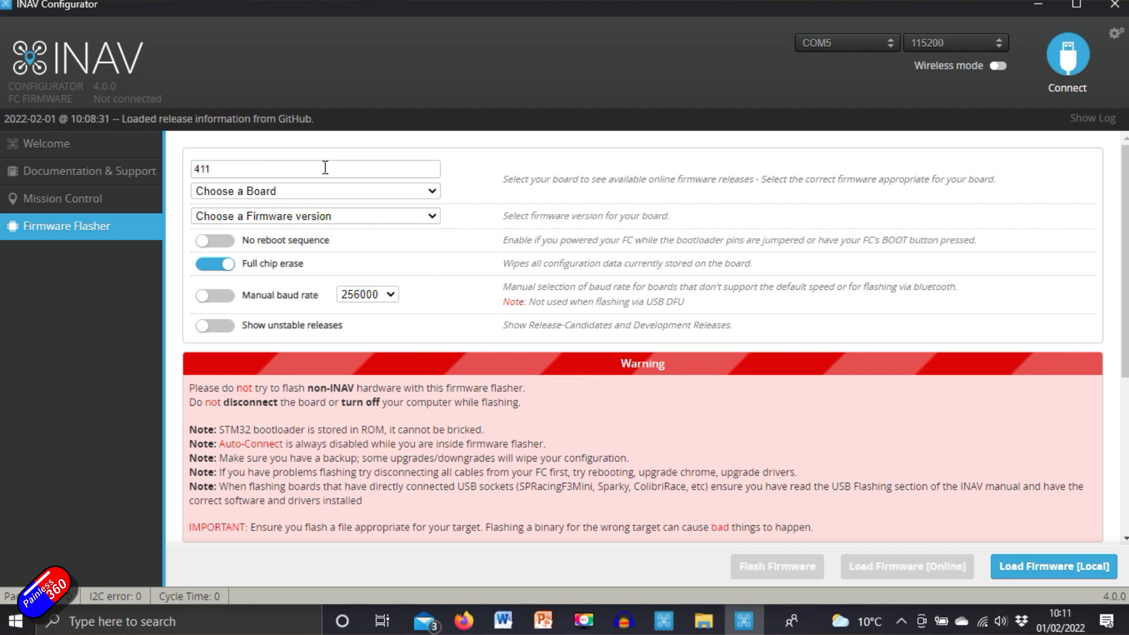
pyautogui.click(435, 194)
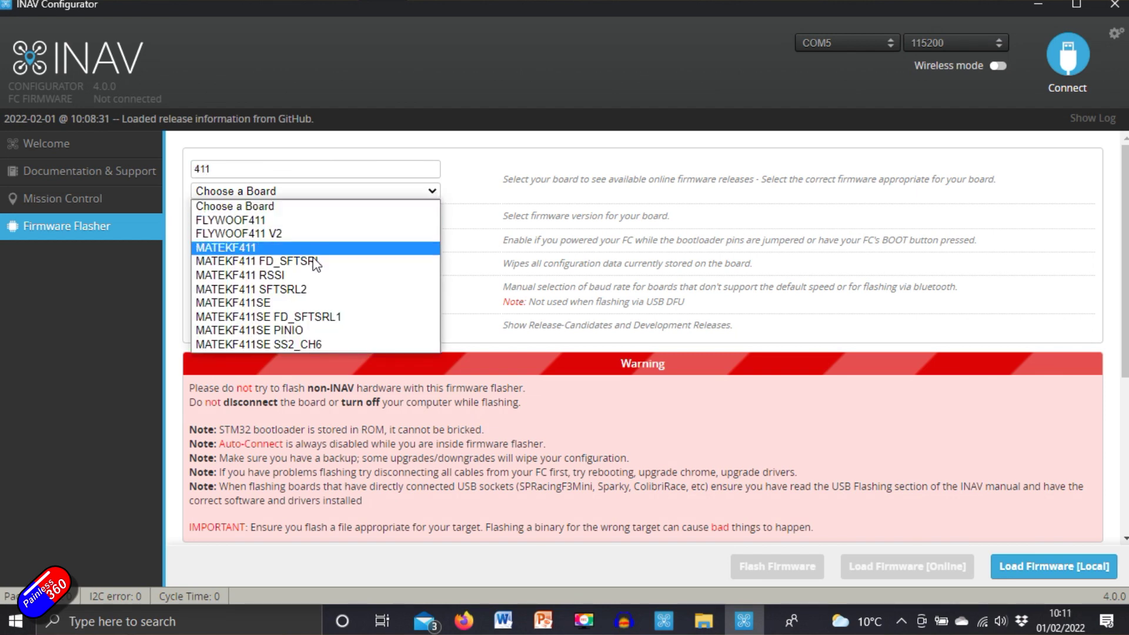
pyautogui.click(258, 303)
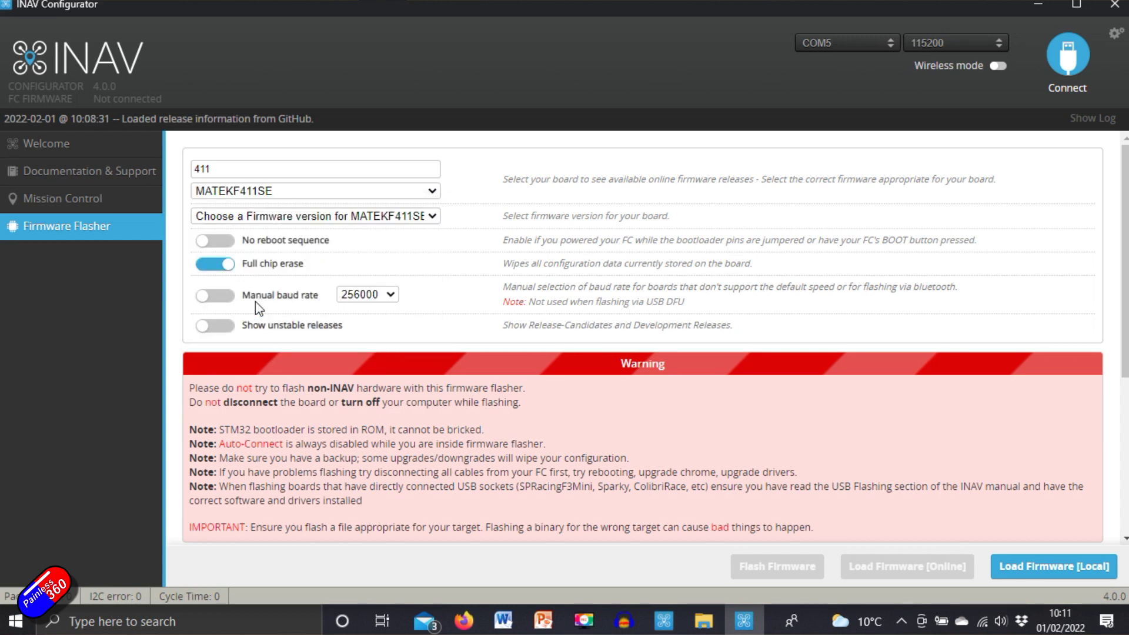
pyautogui.click(432, 216)
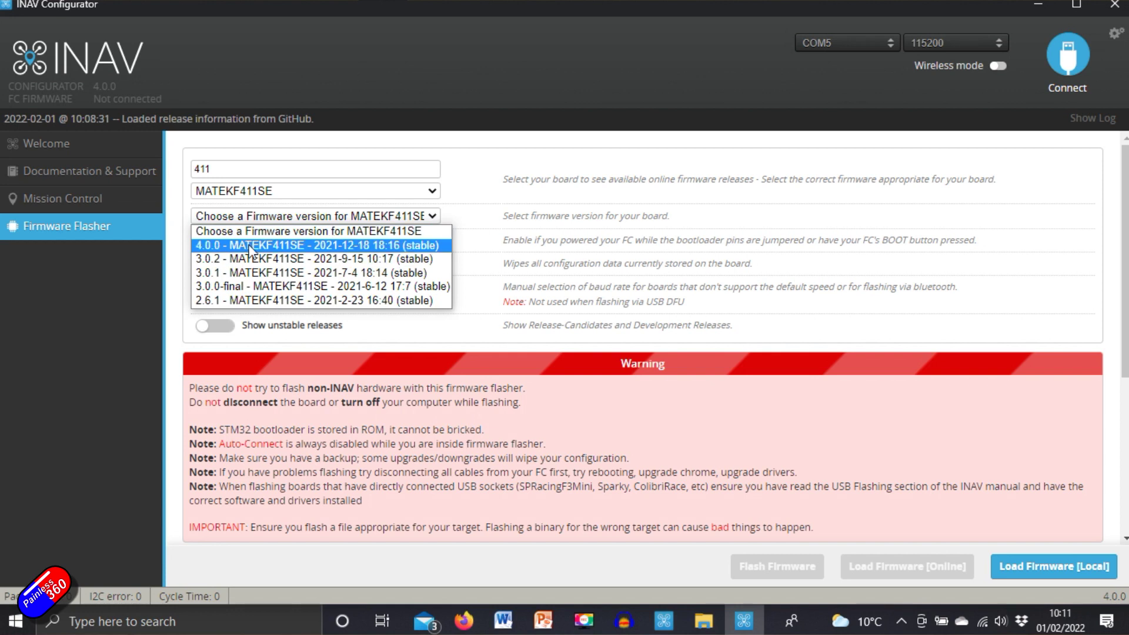
pyautogui.click(251, 246)
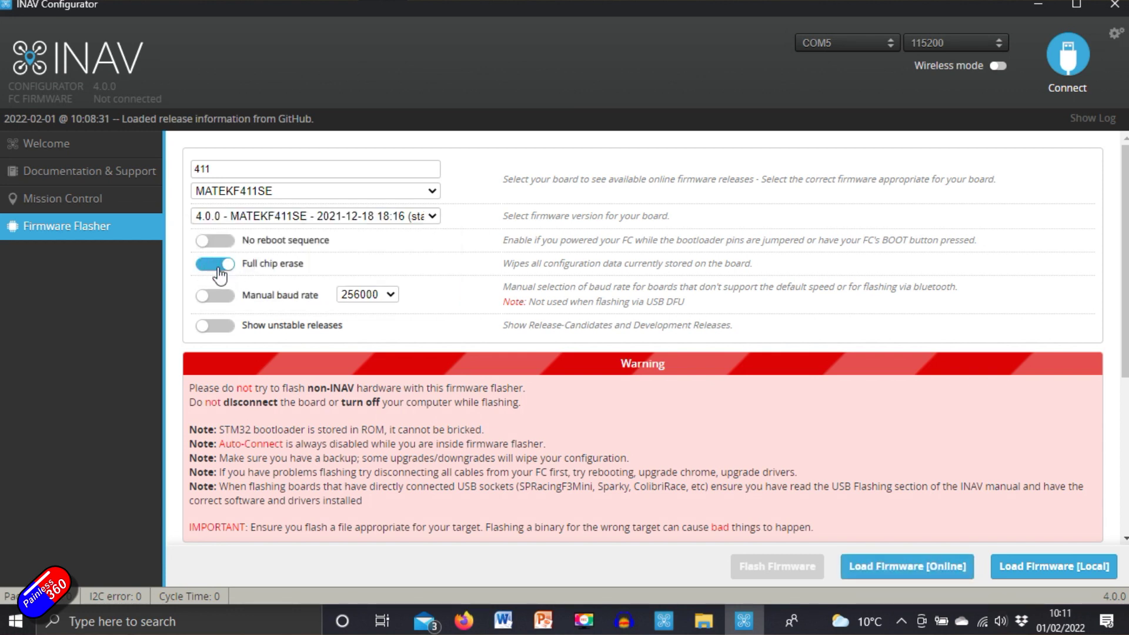
# Step: Load the selected firmware online and flash it to the board, choosing the Airplane without a Tail (Wing, Delta, etc) default values
pyautogui.click(890, 579)
pyautogui.click(774, 569)
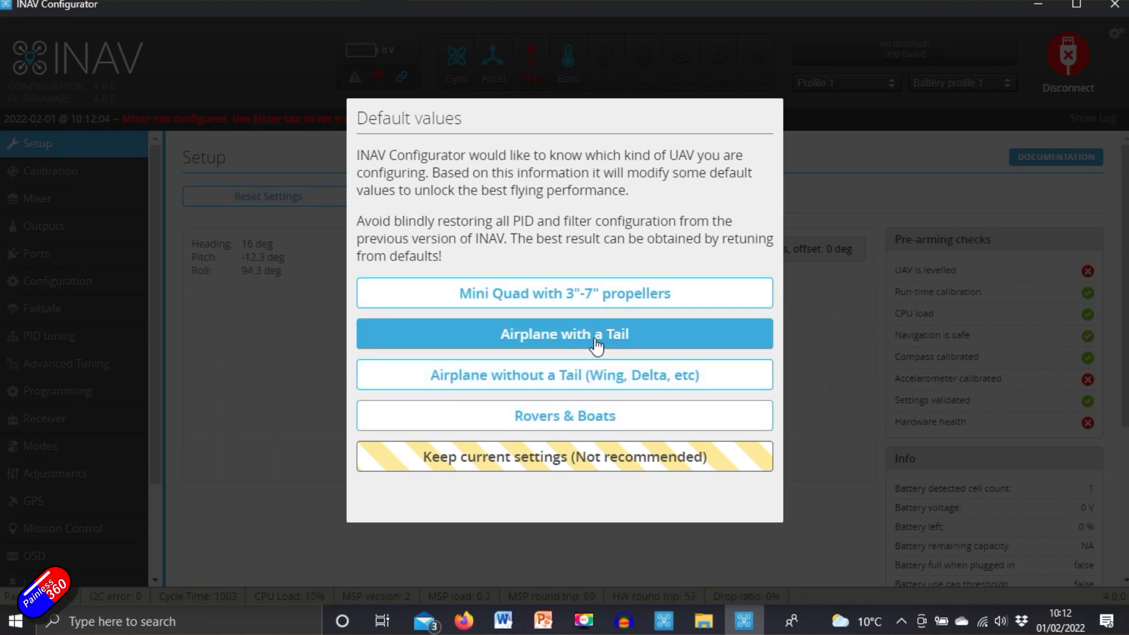
pyautogui.click(556, 375)
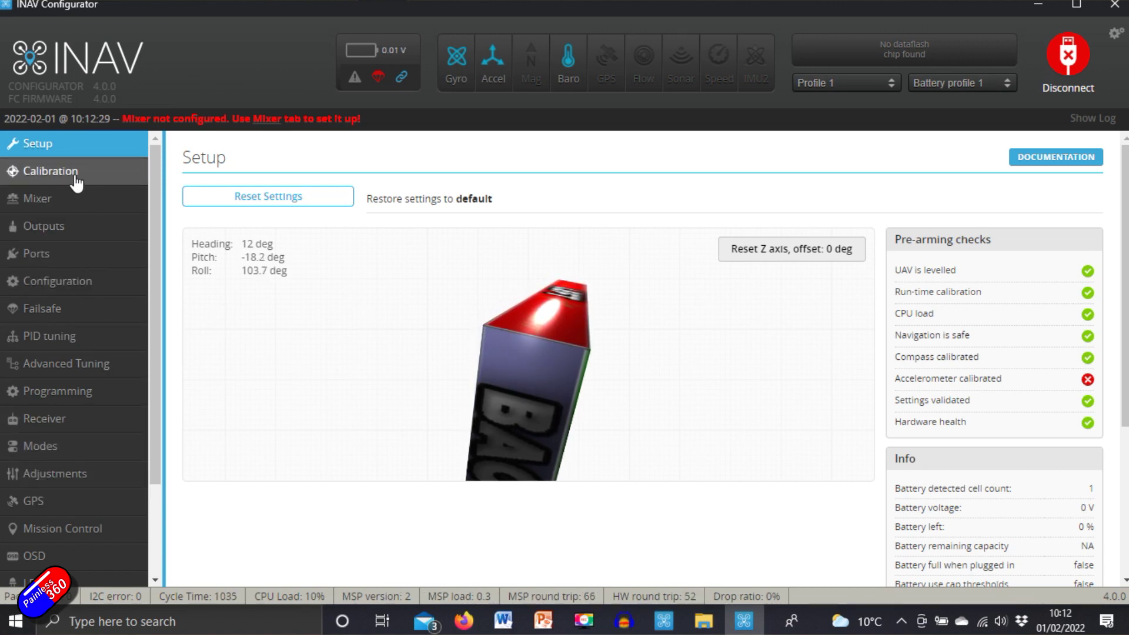
# Step: Calibrate the accelerometer through all six orientation steps, then save and reboot the flight controller
pyautogui.click(94, 171)
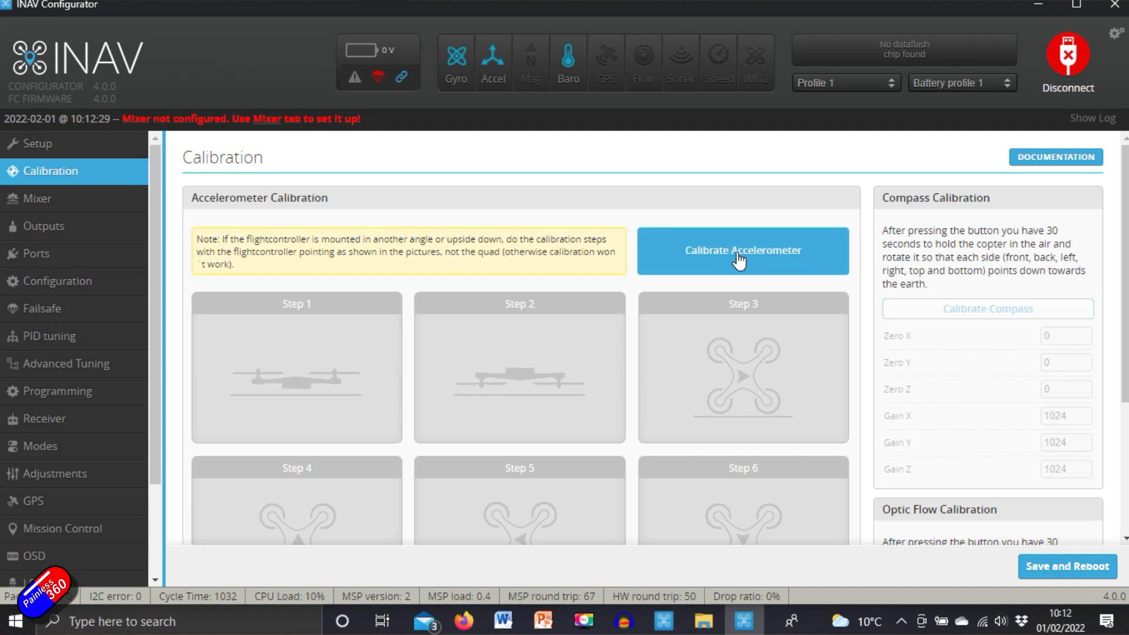
pyautogui.click(738, 254)
pyautogui.click(706, 389)
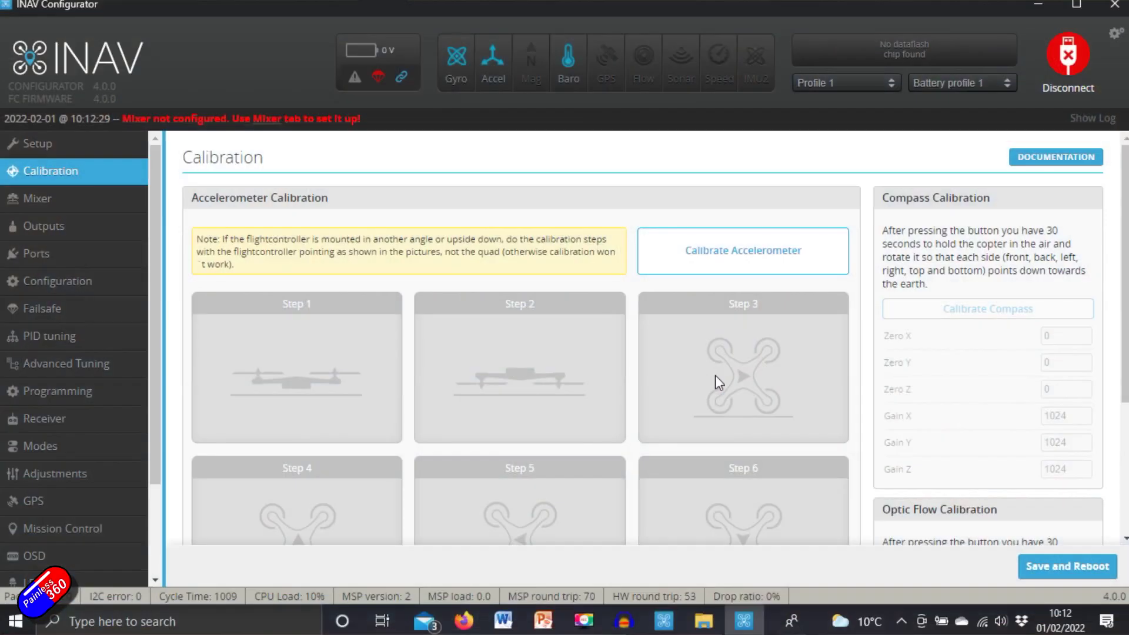
pyautogui.click(721, 252)
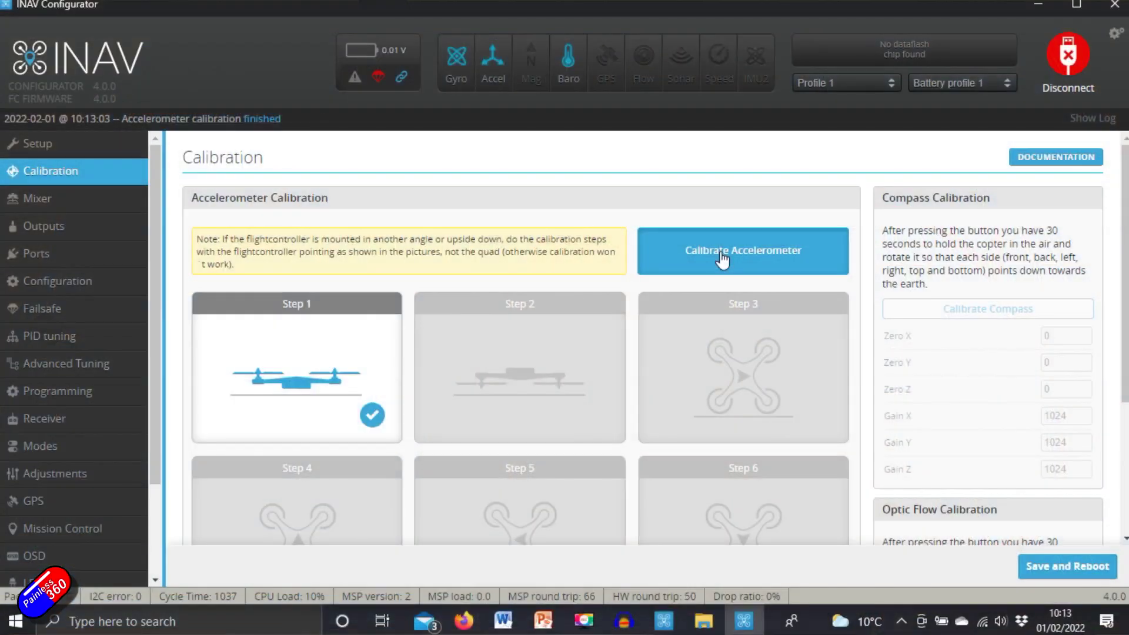
pyautogui.click(723, 257)
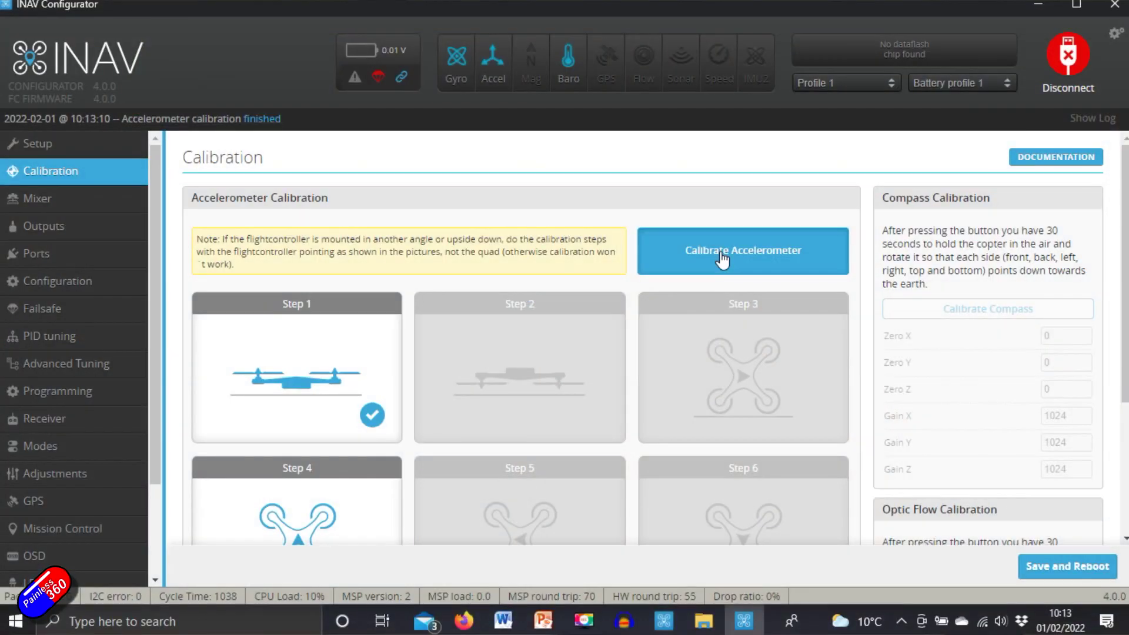
pyautogui.click(723, 257)
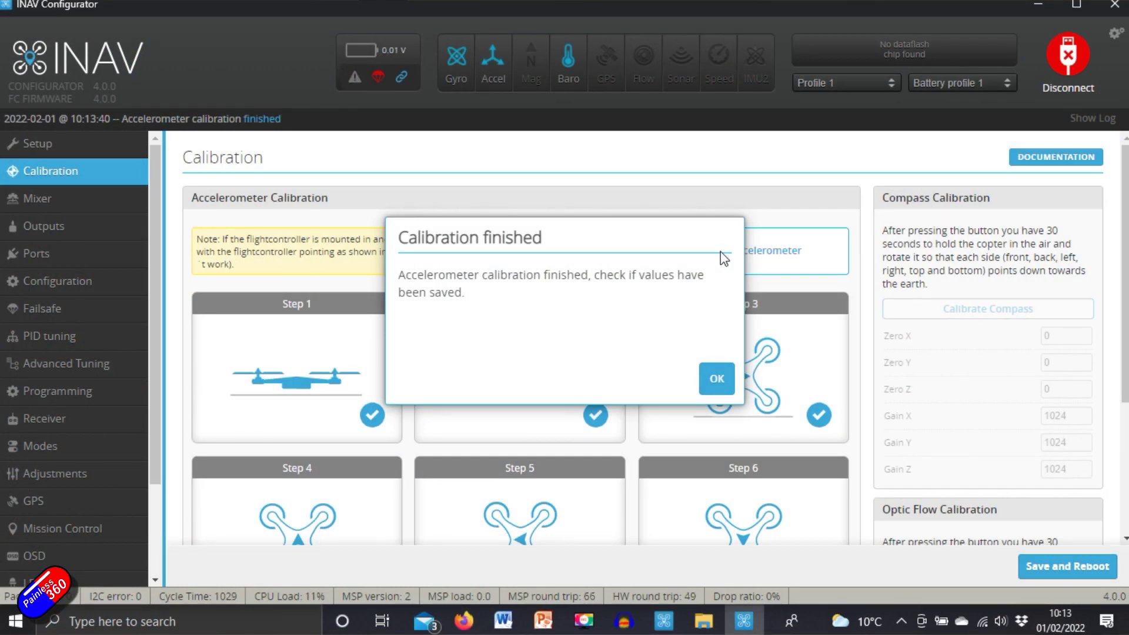
pyautogui.click(717, 379)
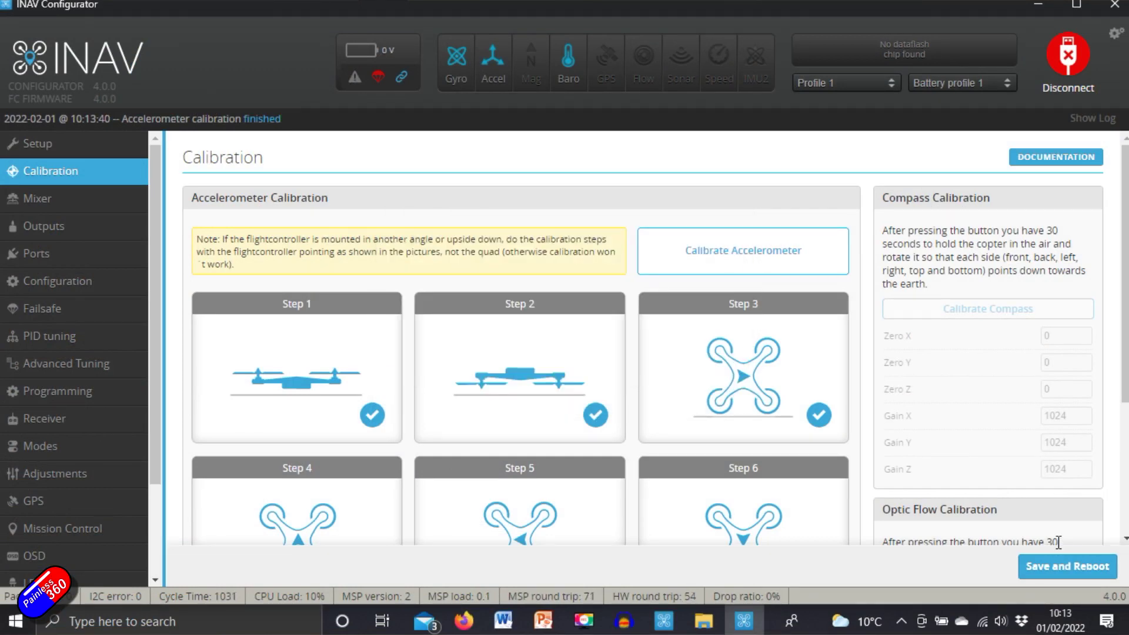
pyautogui.click(1065, 568)
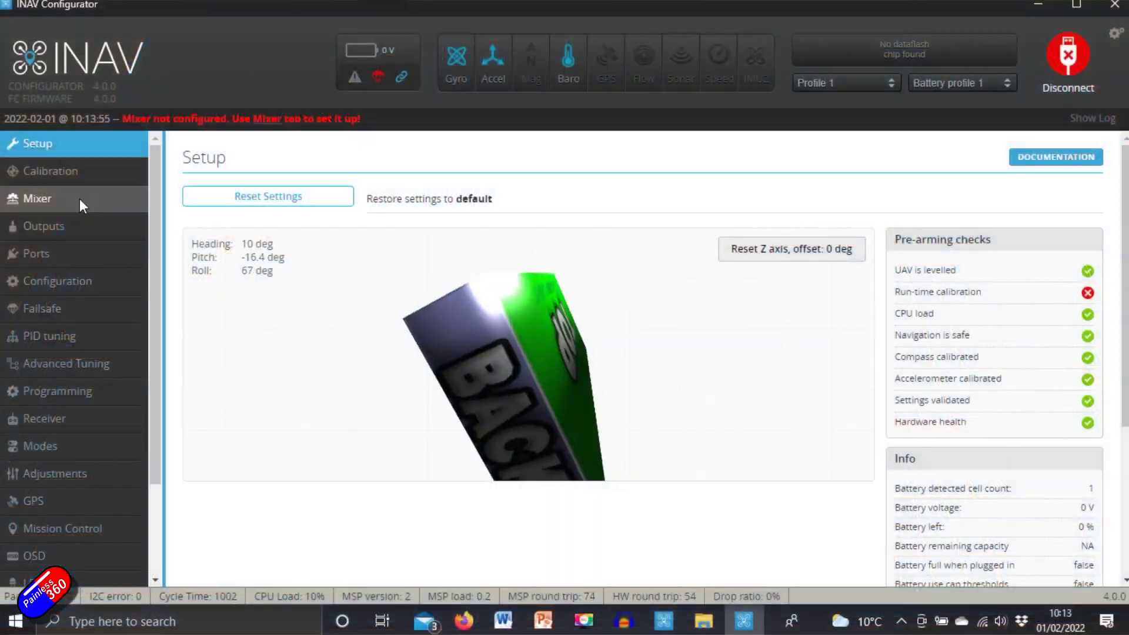
# Step: Load and apply the Flying Wing mixer preset for the Airplane platform, saving and rebooting the flight controller
pyautogui.click(80, 199)
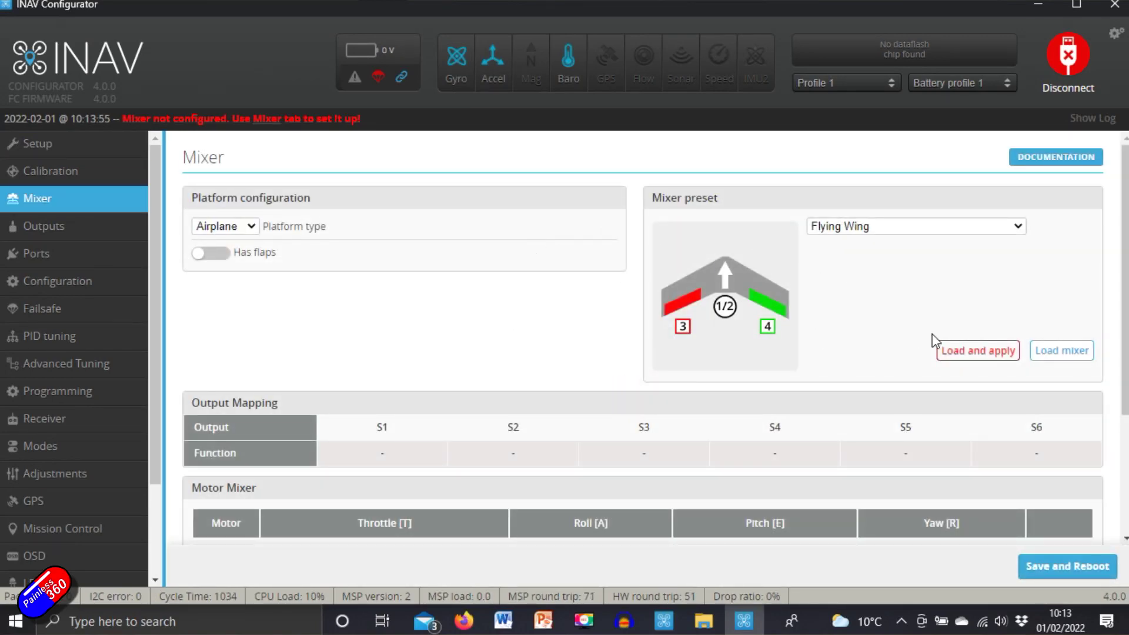
pyautogui.scroll(-3, 516, 452)
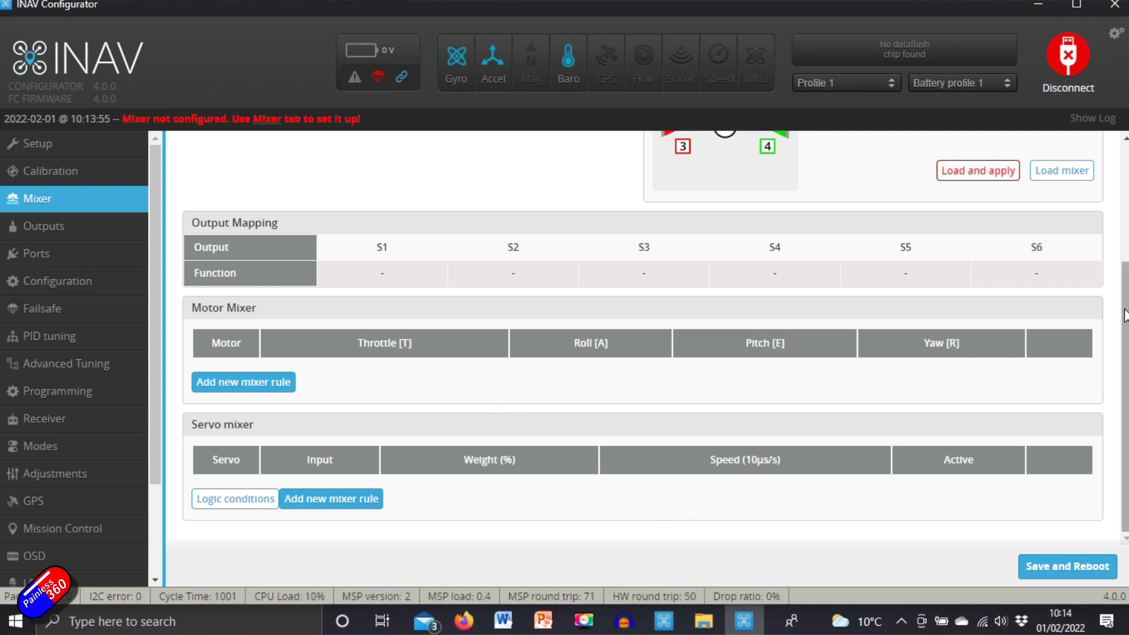
pyautogui.scroll(3, 1124, 314)
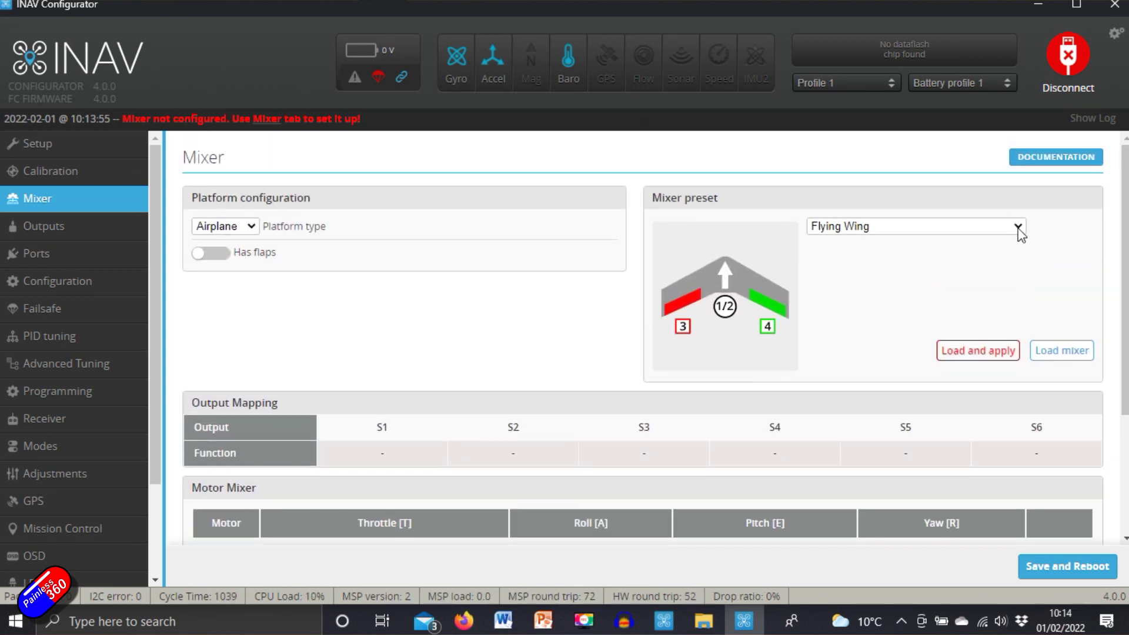
pyautogui.click(1018, 228)
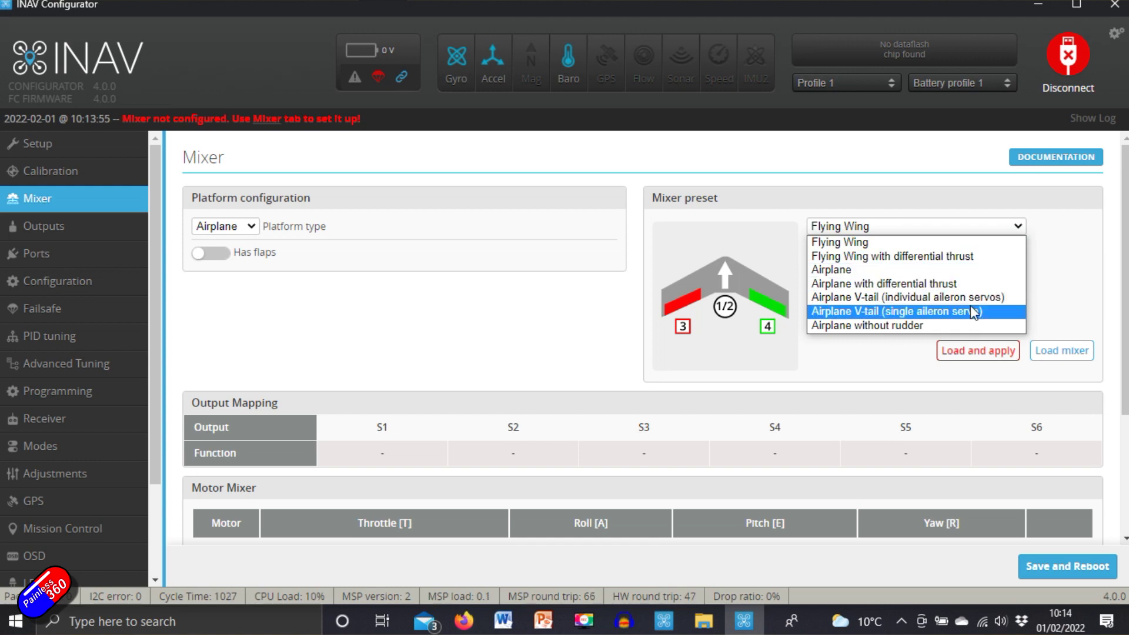
pyautogui.click(1082, 275)
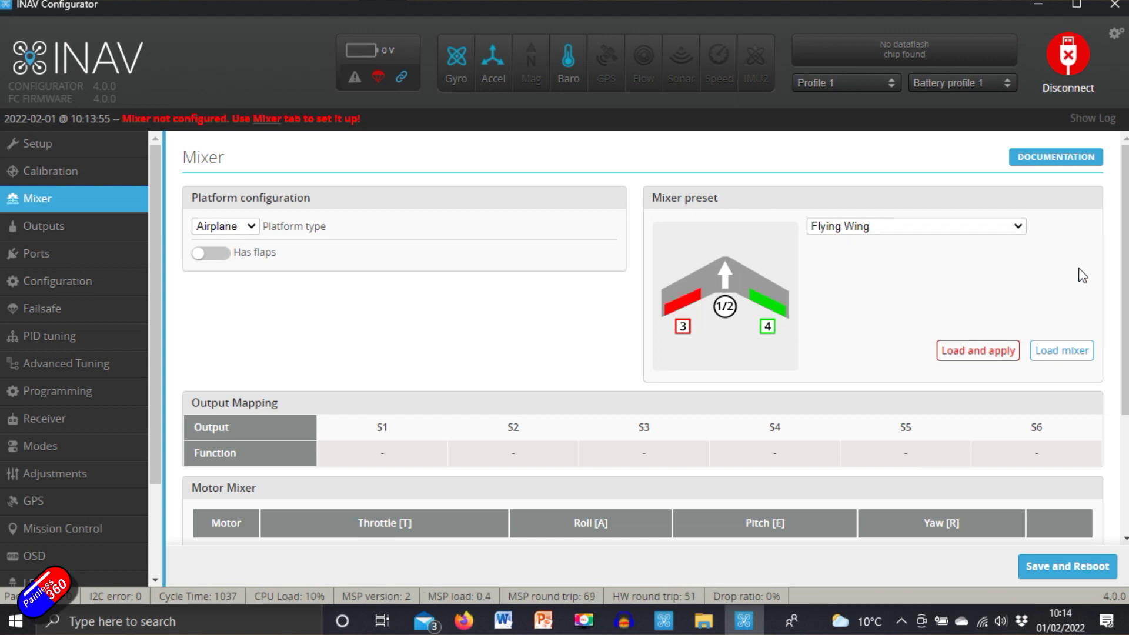
pyautogui.click(972, 353)
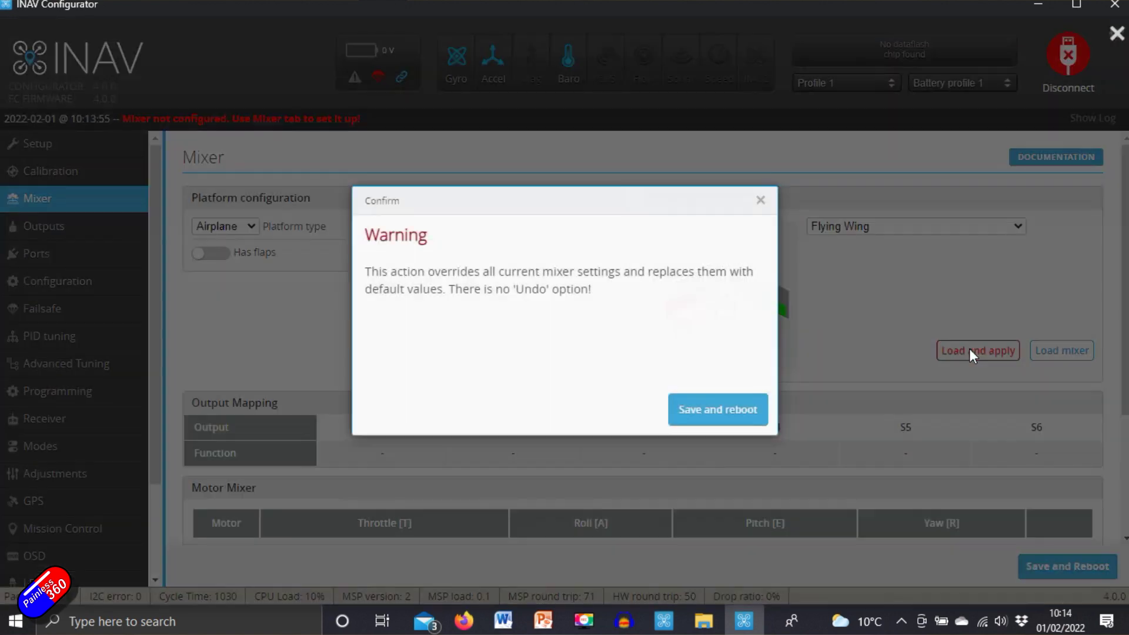
pyautogui.click(714, 412)
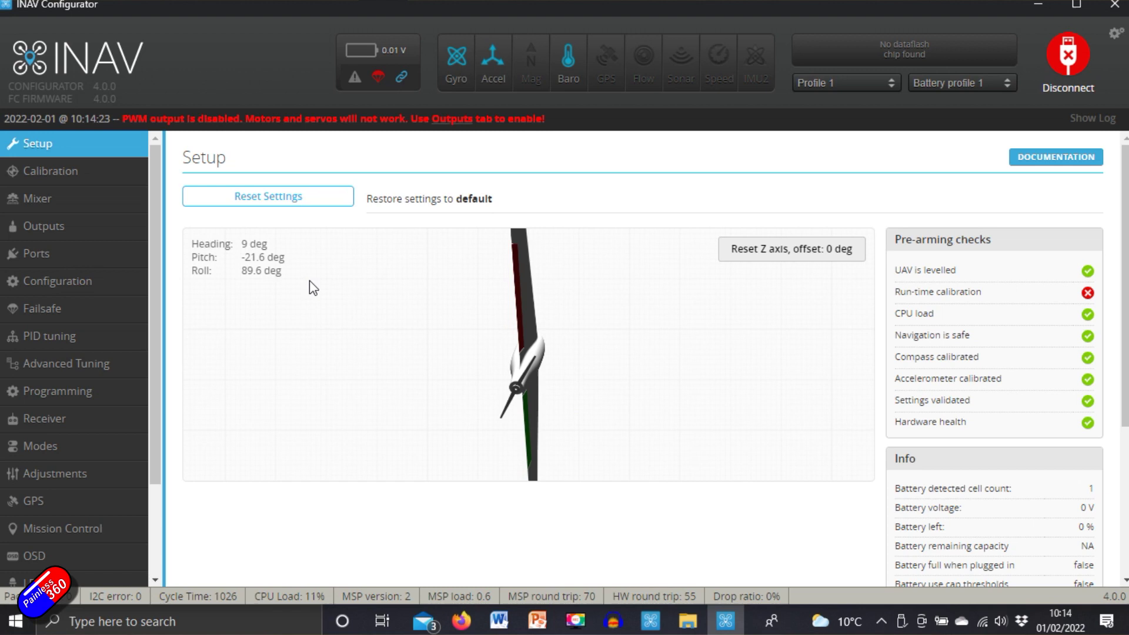
# Step: Examine the output settings, including the ESC protocol and servo refresh rate options and the motor and servo sections
pyautogui.click(89, 228)
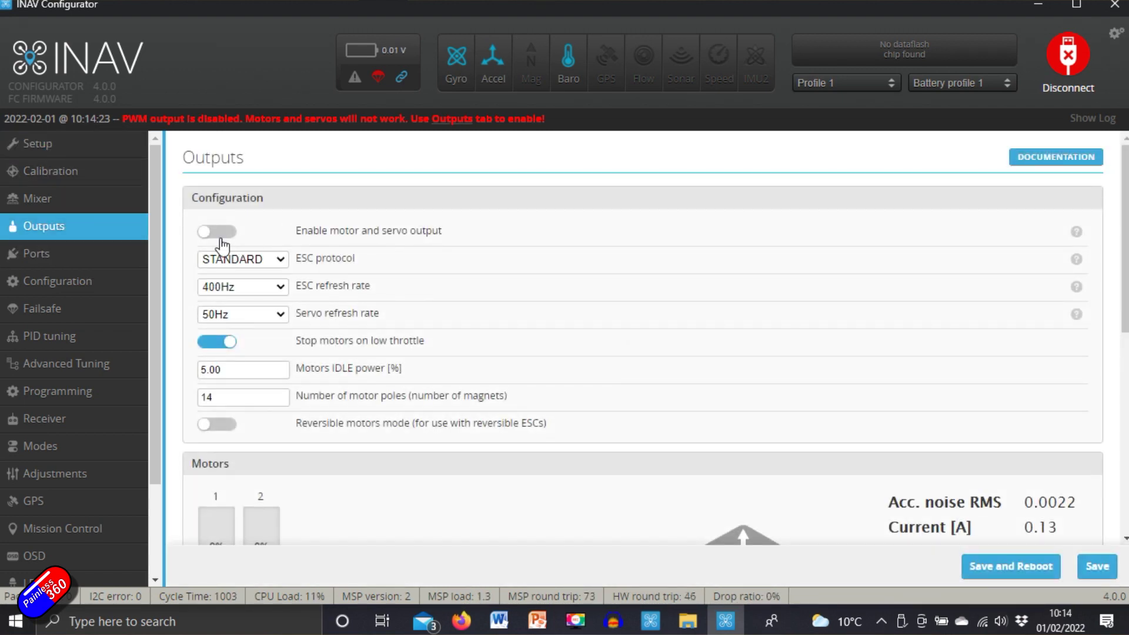
pyautogui.click(281, 261)
pyautogui.click(391, 259)
pyautogui.click(281, 260)
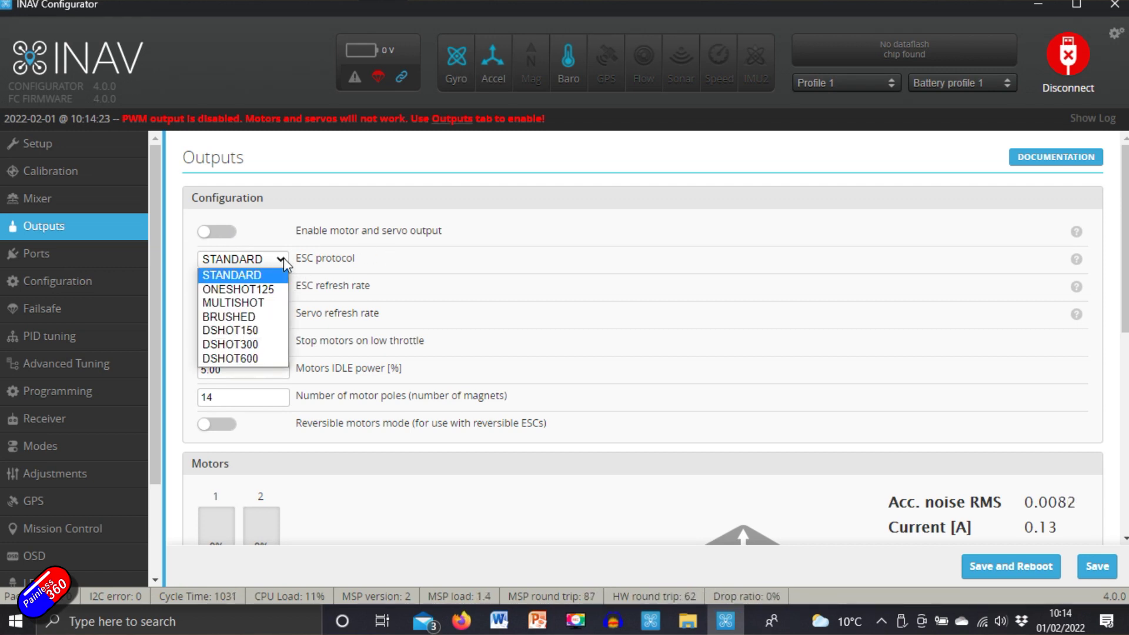
pyautogui.click(390, 263)
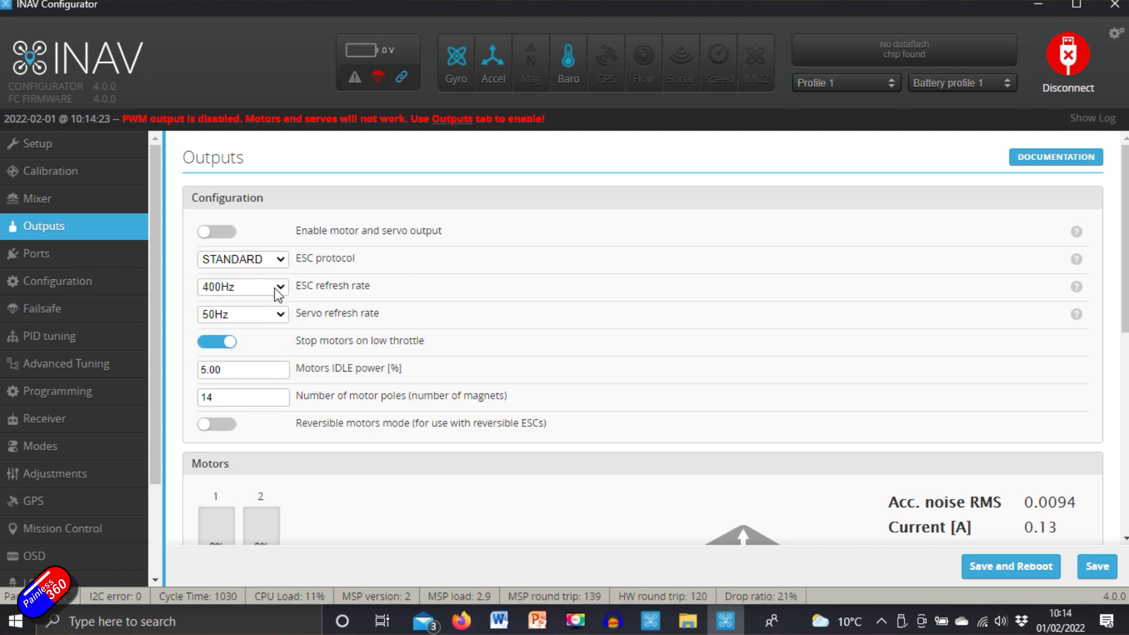
pyautogui.click(280, 318)
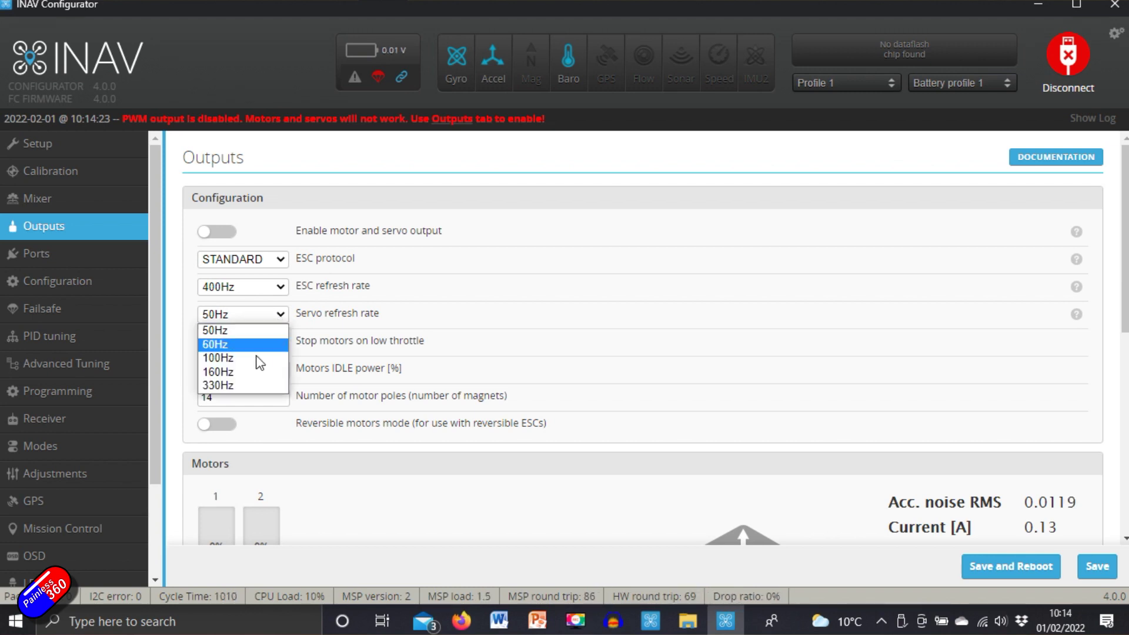
pyautogui.click(536, 274)
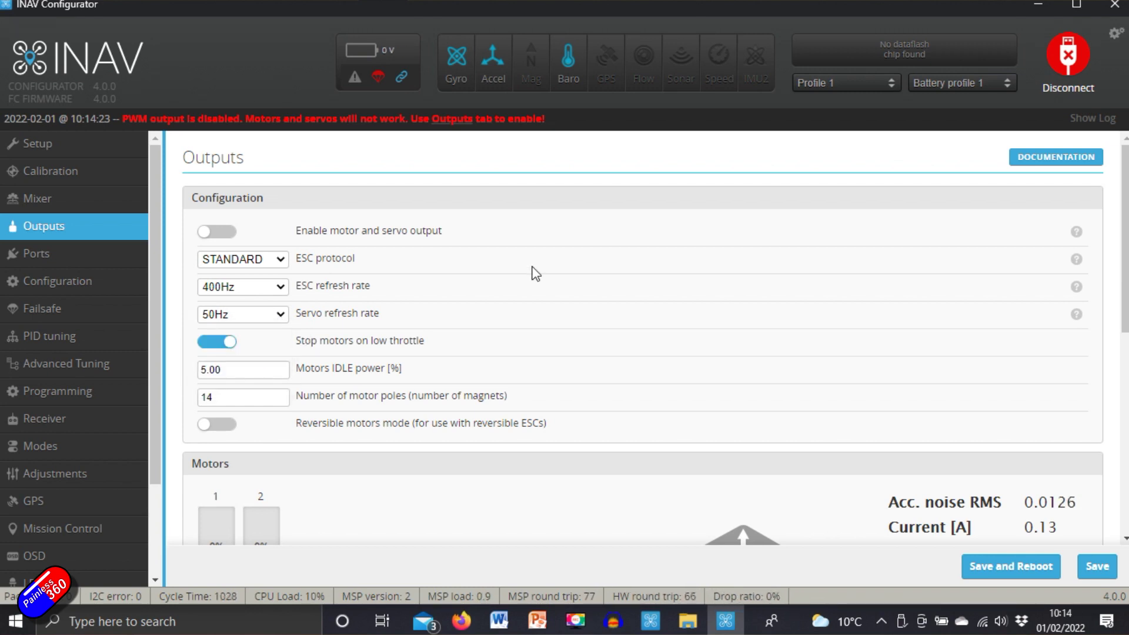
pyautogui.scroll(-9, 1123, 240)
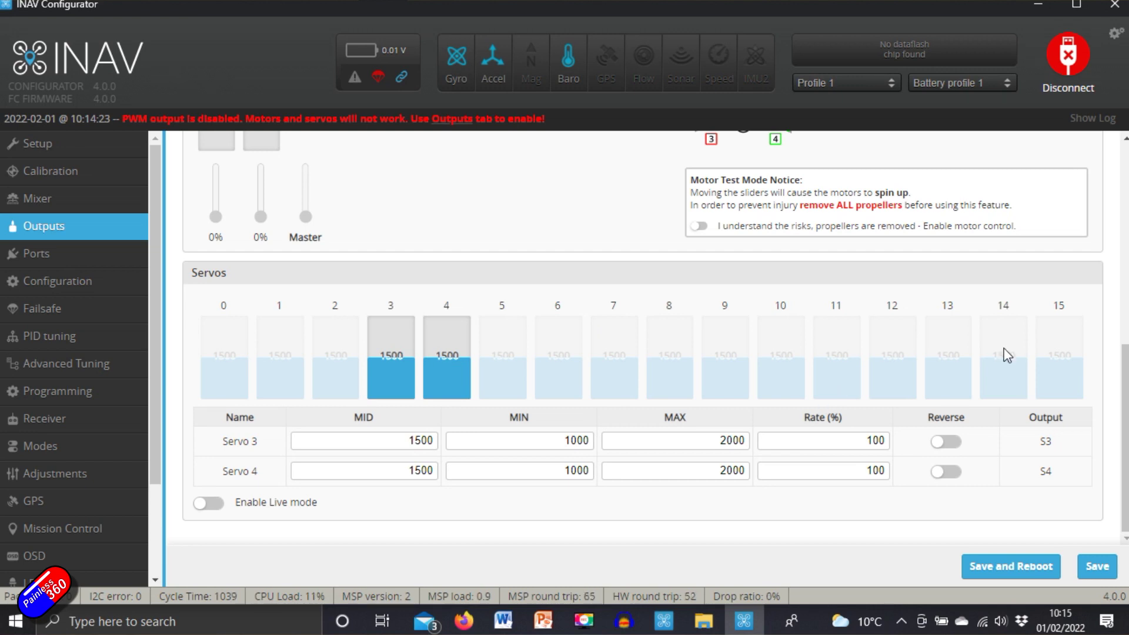
pyautogui.moveTo(1124, 400); pyautogui.dragTo(1110, 290)
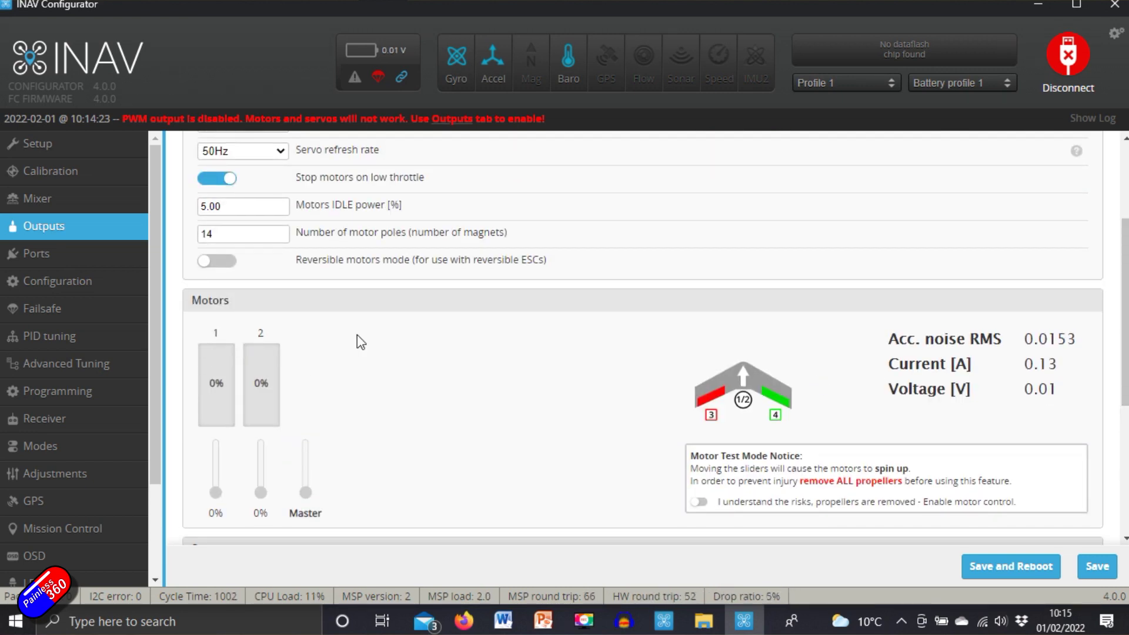
# Step: In the Ports settings, disable MSP on UART1 and assign GPS as its sensor
pyautogui.scroll(3, 643, 338)
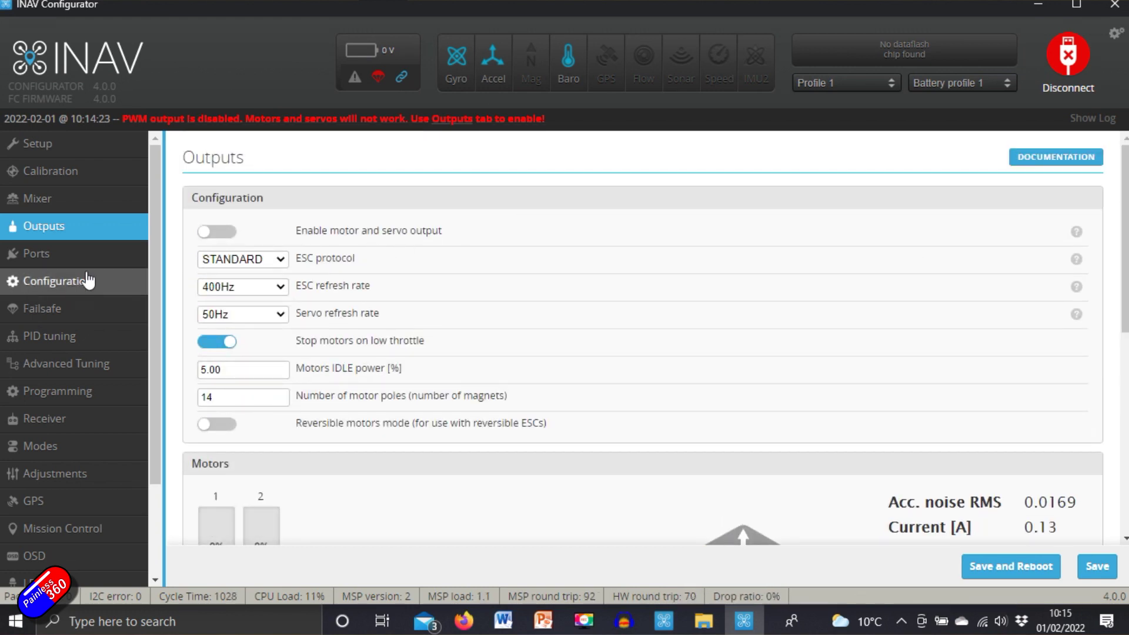
pyautogui.click(100, 256)
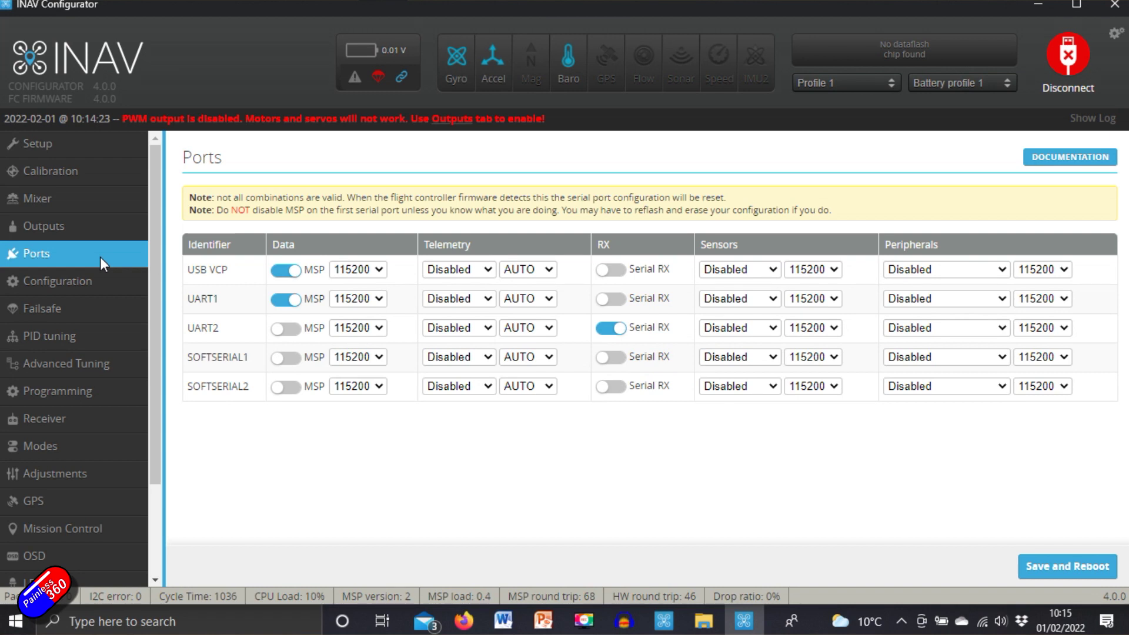
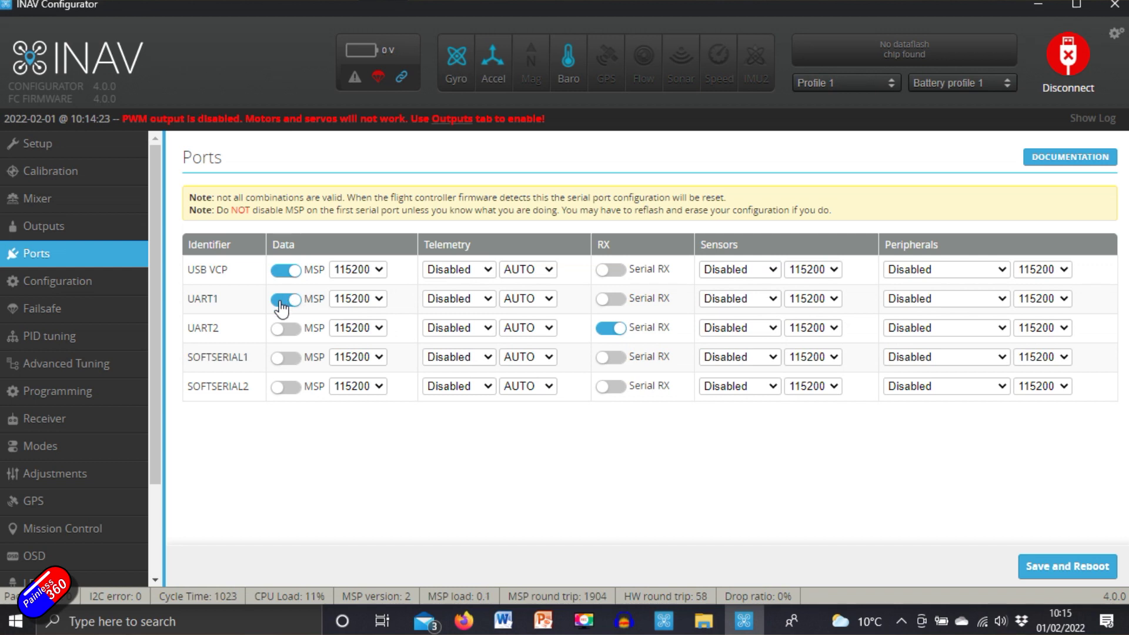
pyautogui.click(770, 298)
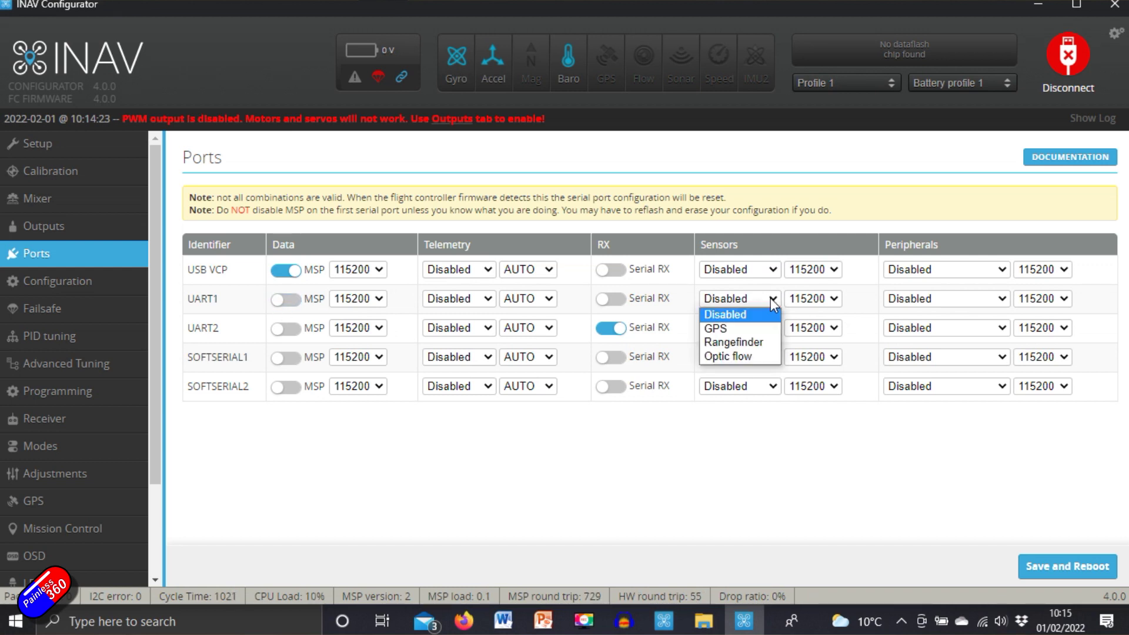
pyautogui.click(728, 330)
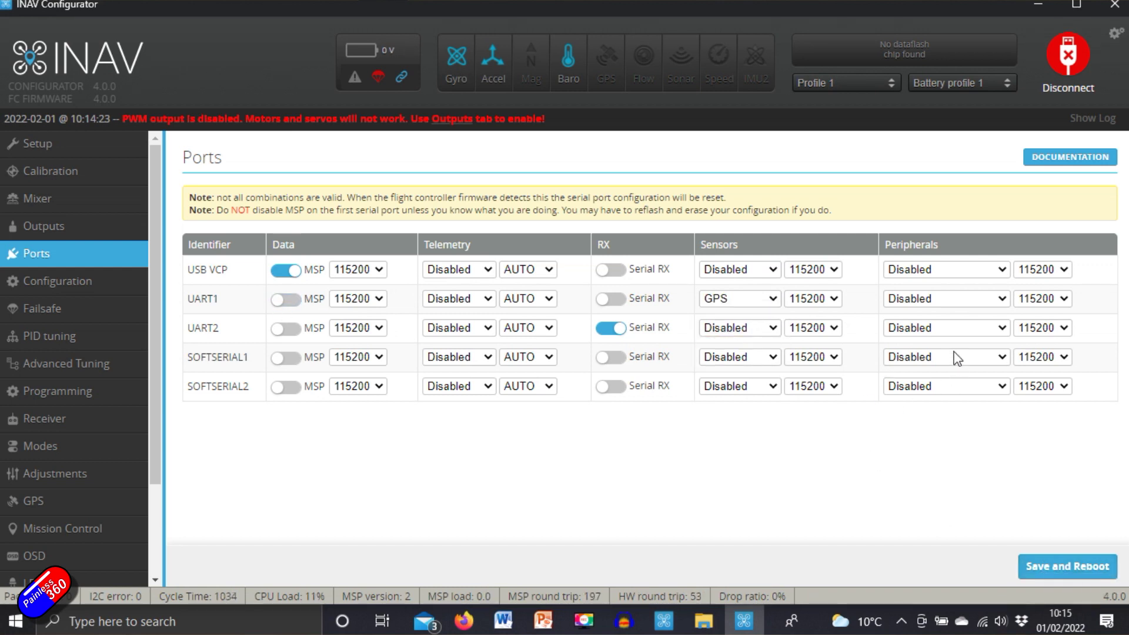
# Step: Switch to Firefox and check the Matek F411-WSE wiring diagram and its INAV port assignments, then return to INAV Configurator
pyautogui.click(464, 621)
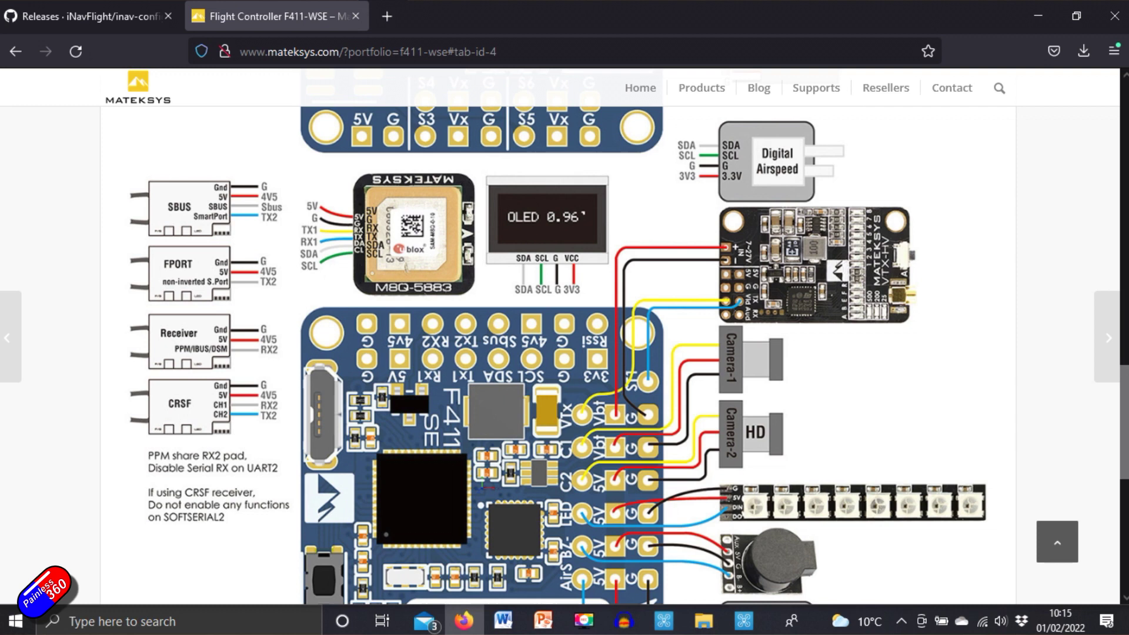
pyautogui.moveTo(1127, 382); pyautogui.dragTo(1016, 470)
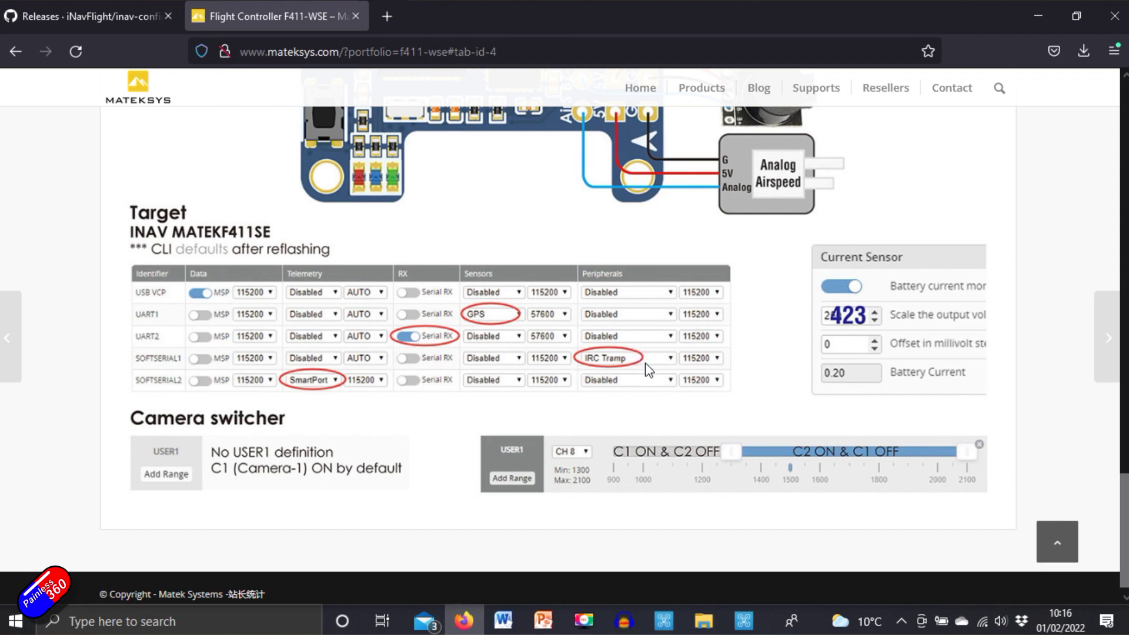
pyautogui.click(1039, 15)
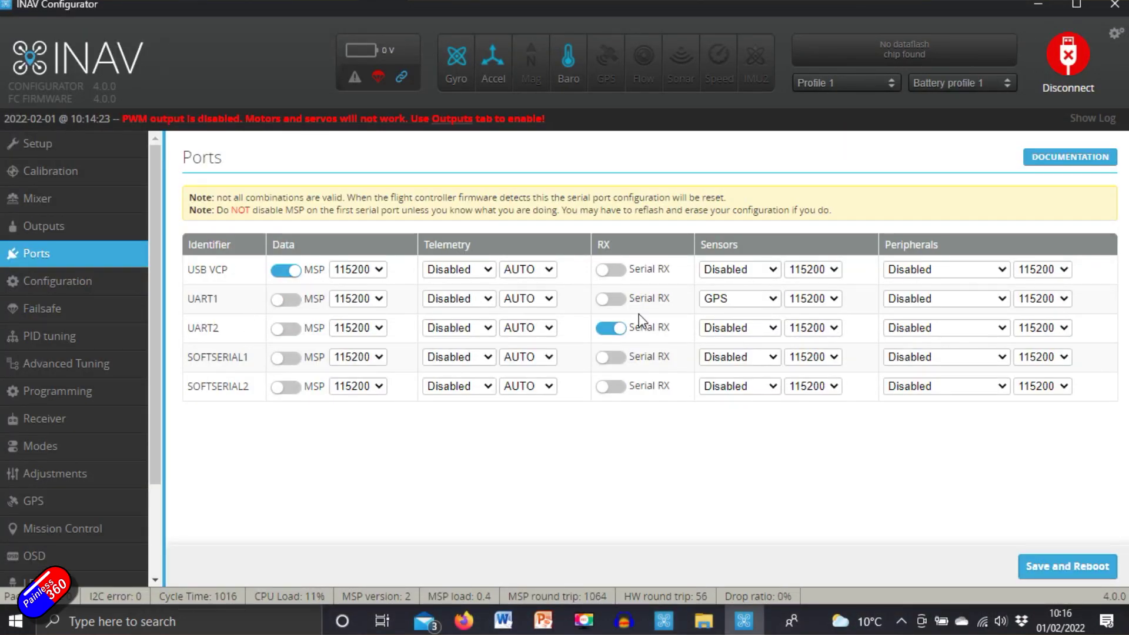
# Step: Assign TBS SmartAudio as the SOFTSERIAL1 peripheral, then save the port settings and reboot the flight controller
pyautogui.click(1009, 362)
pyautogui.click(952, 412)
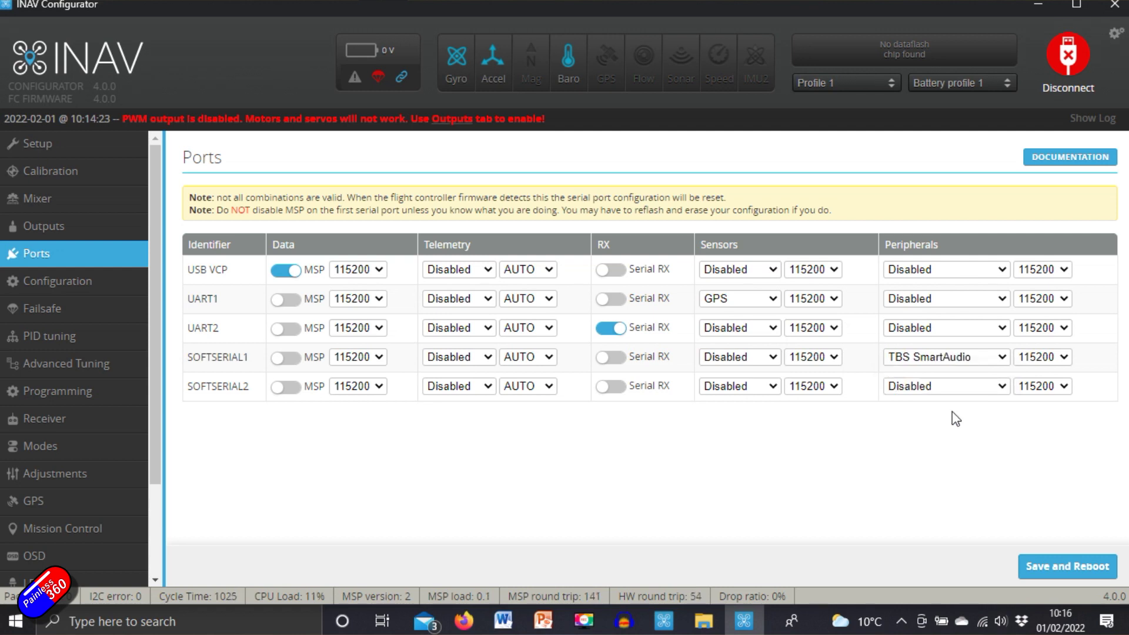
pyautogui.click(1068, 567)
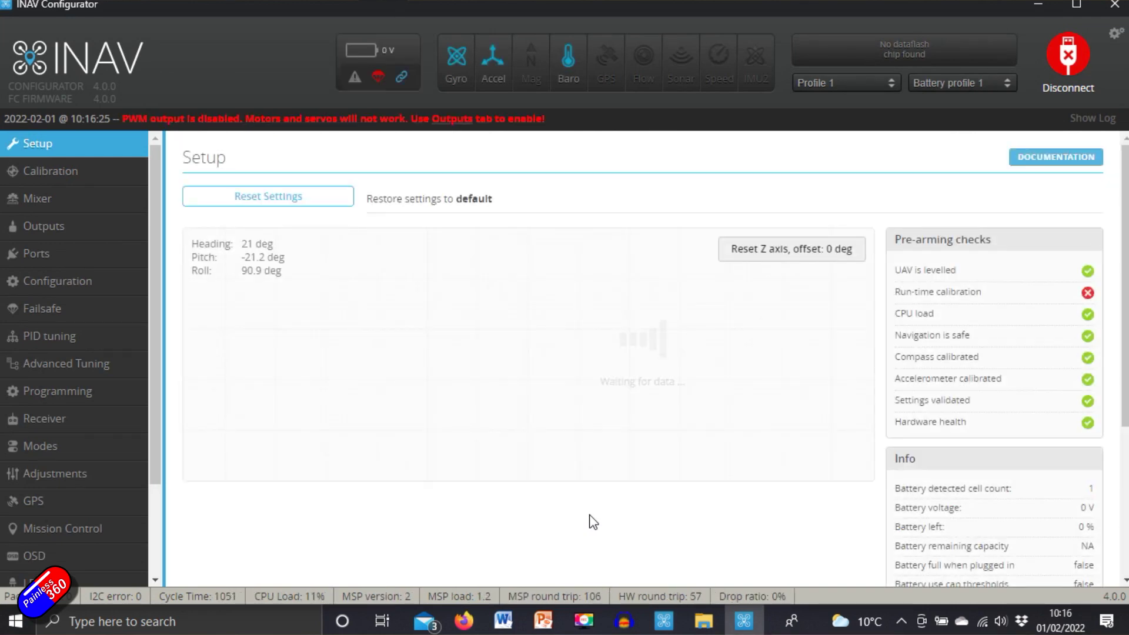
# Step: In the Configuration settings, enable GPS for navigation and telemetry and turn on the use of Galileo satellites
pyautogui.click(89, 282)
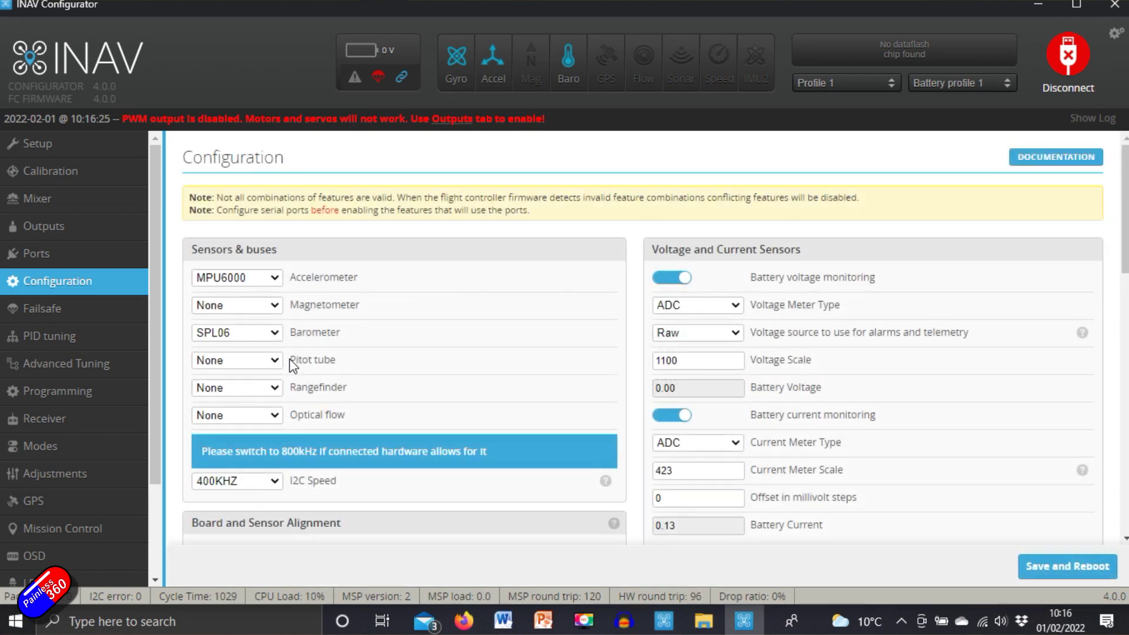
pyautogui.scroll(-6, 289, 358)
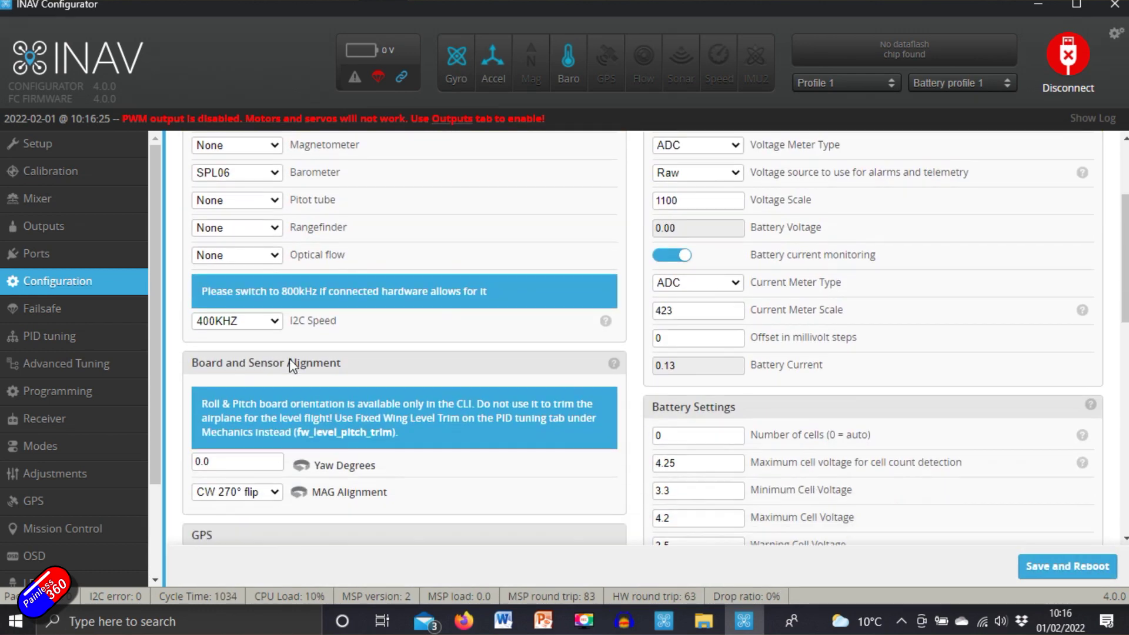
pyautogui.click(211, 363)
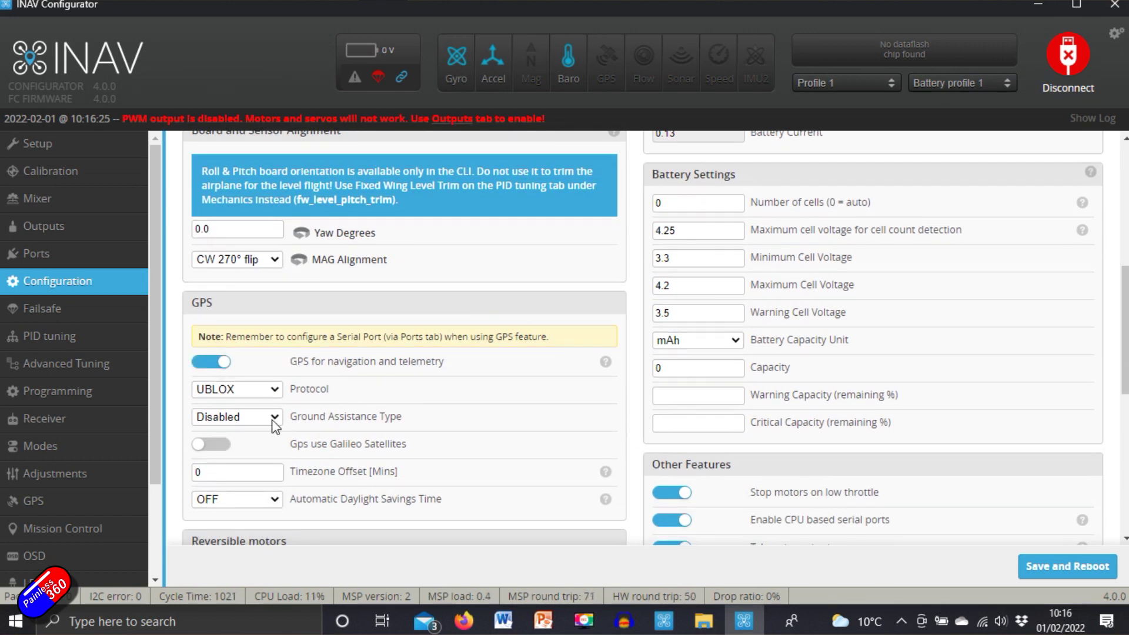
pyautogui.click(223, 451)
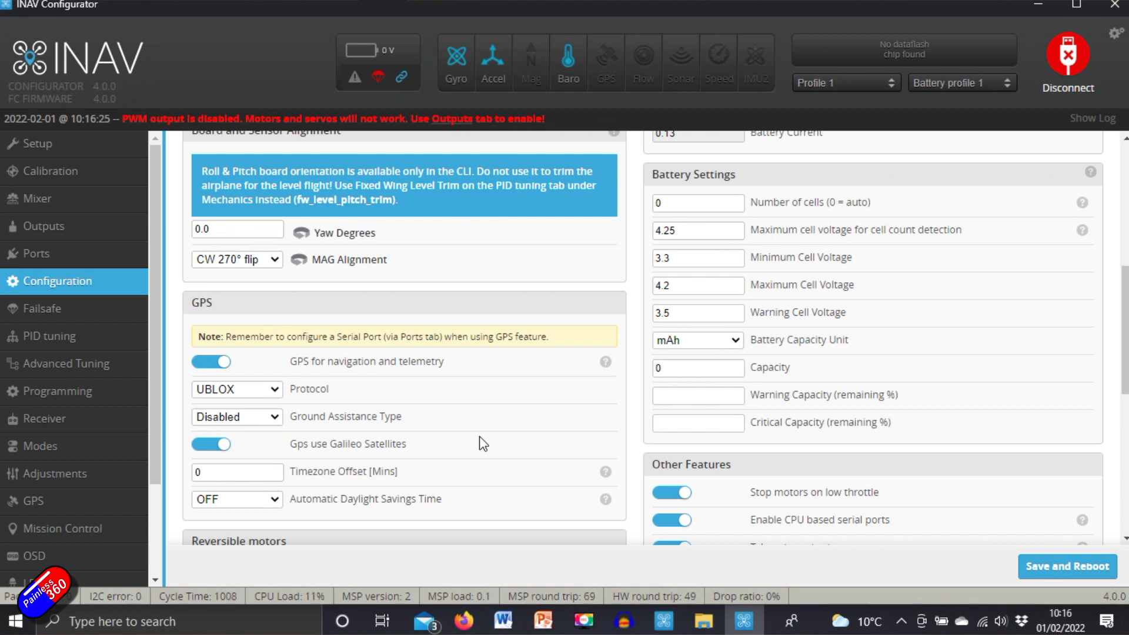
# Step: Enable continuous servo trim and permanent Launch Mode for Fixed Wing, then save and reboot the flight controller
pyautogui.scroll(-8, 479, 442)
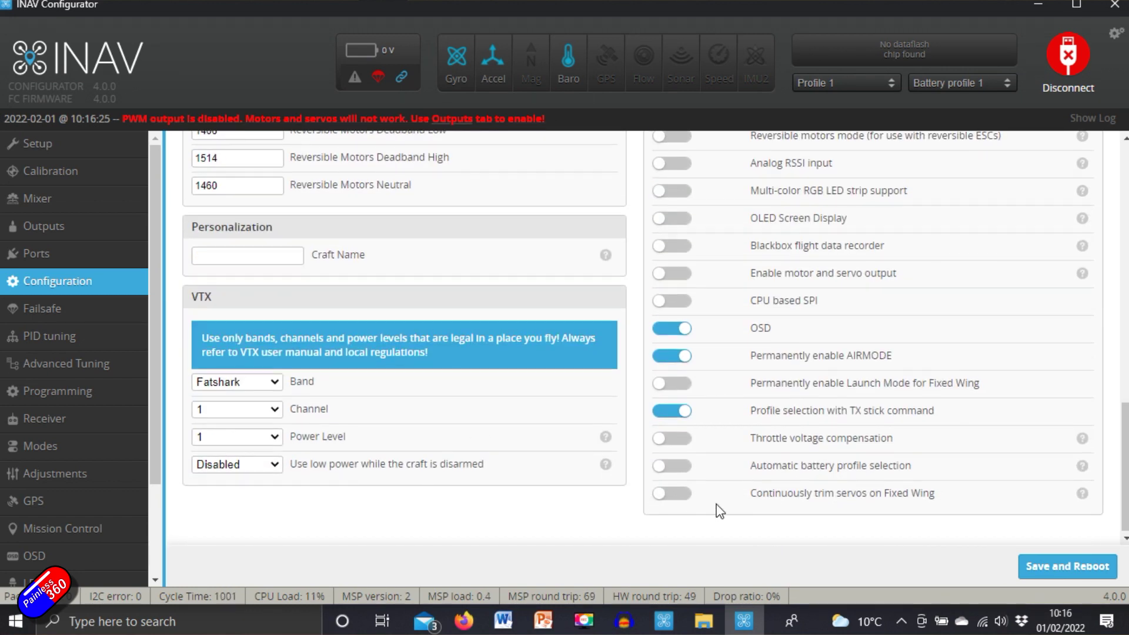
pyautogui.click(686, 503)
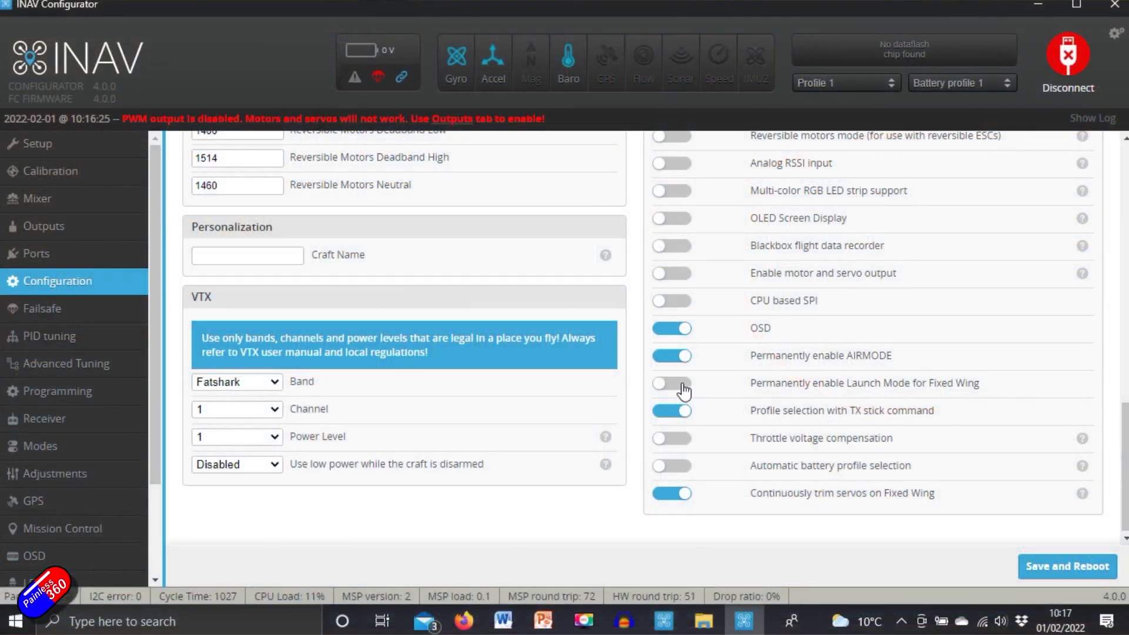
pyautogui.click(682, 385)
pyautogui.click(1051, 568)
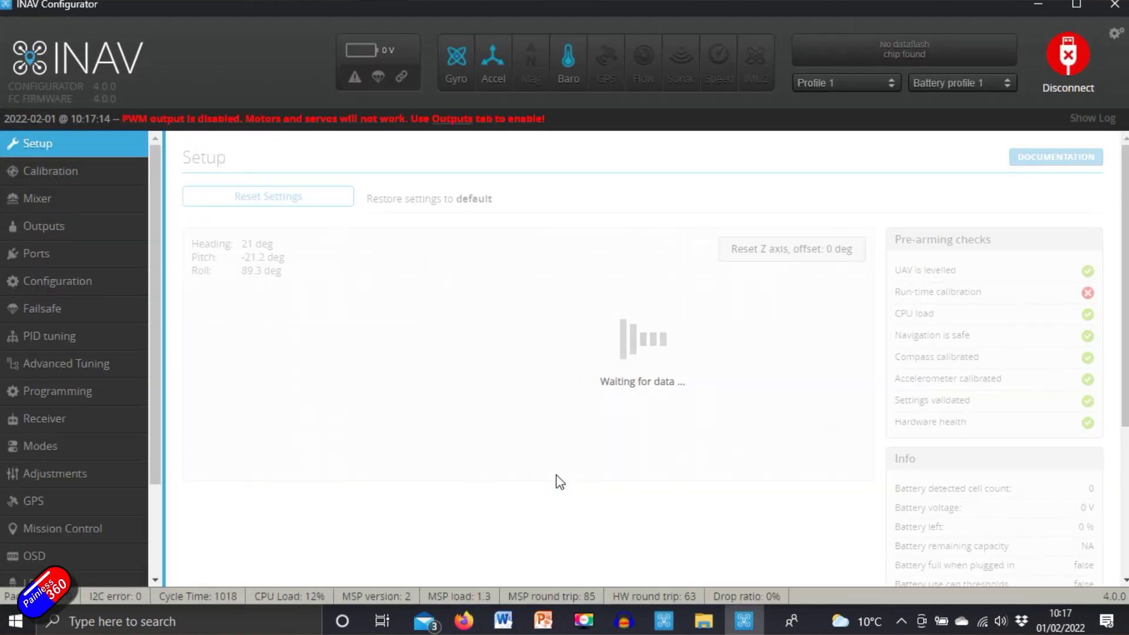
# Step: Set the failsafe procedure to RTH, then save and reboot the flight controller
pyautogui.click(95, 281)
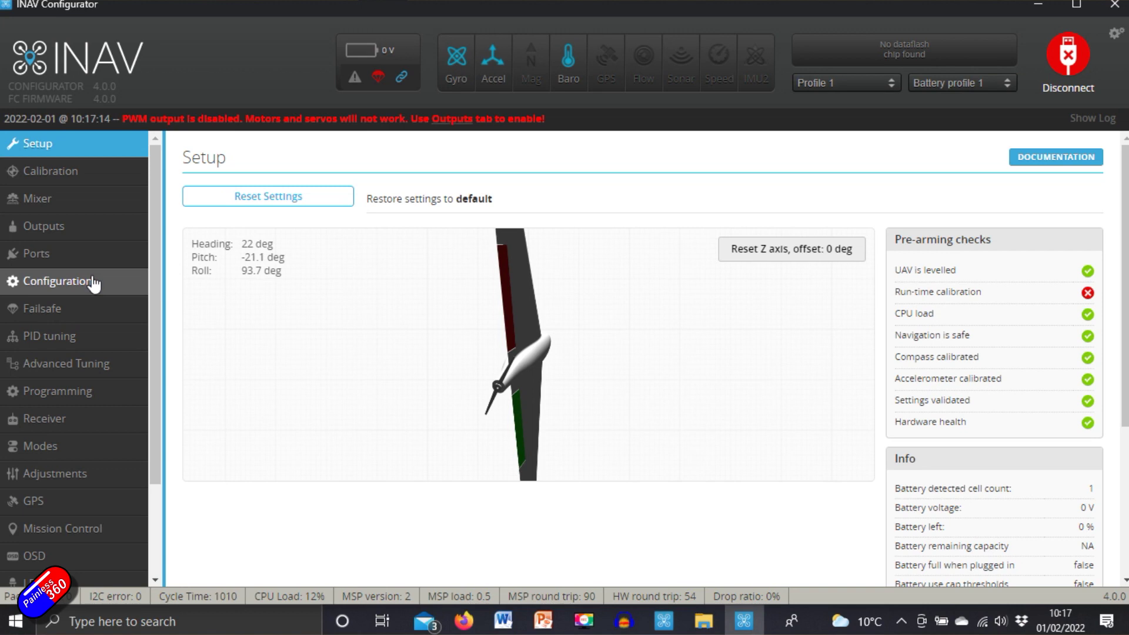
pyautogui.click(93, 317)
pyautogui.scroll(-1, 488, 474)
pyautogui.scroll(-1, 489, 471)
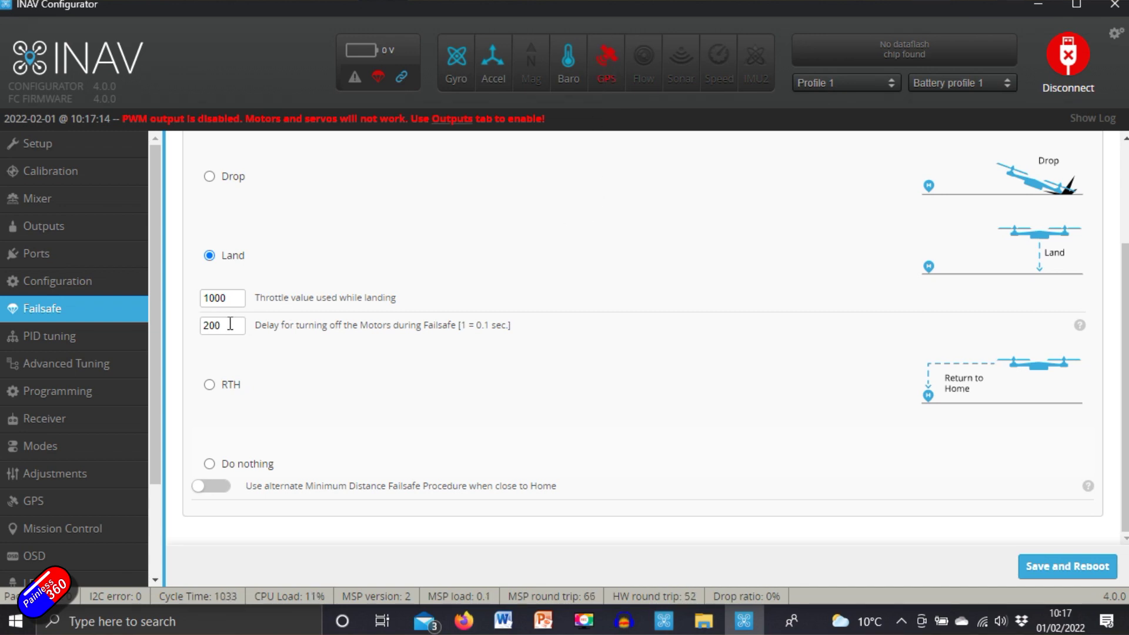
pyautogui.click(210, 385)
pyautogui.click(1067, 566)
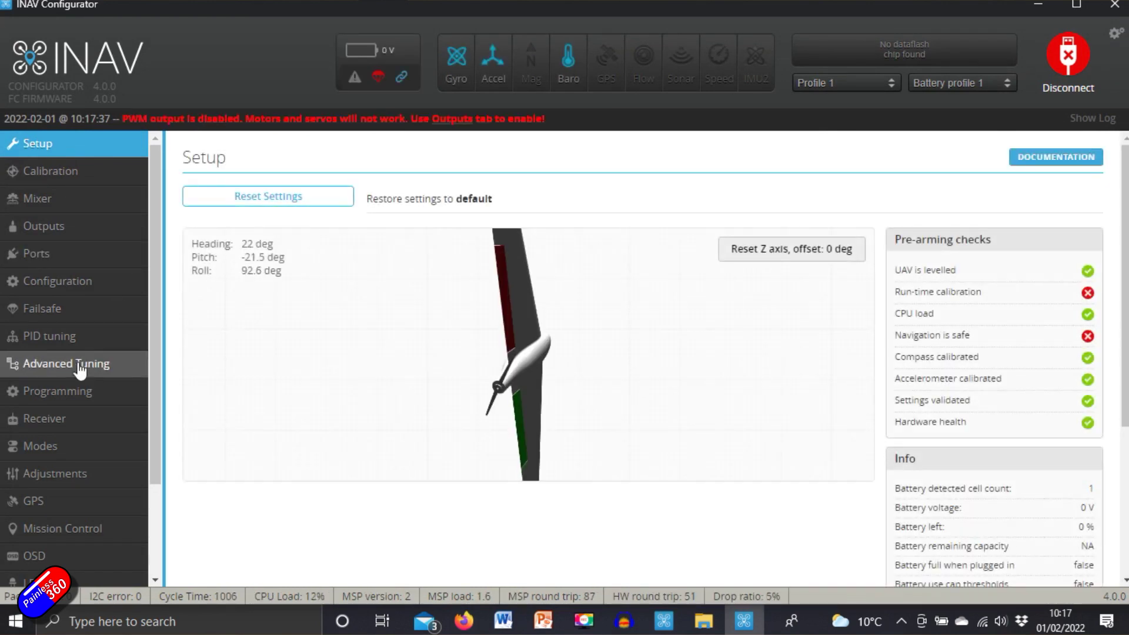
# Step: Examine the Advanced Tuning settings for fixed wing auto launch, navigation, battery estimation, RTH and automatic landing
pyautogui.click(71, 363)
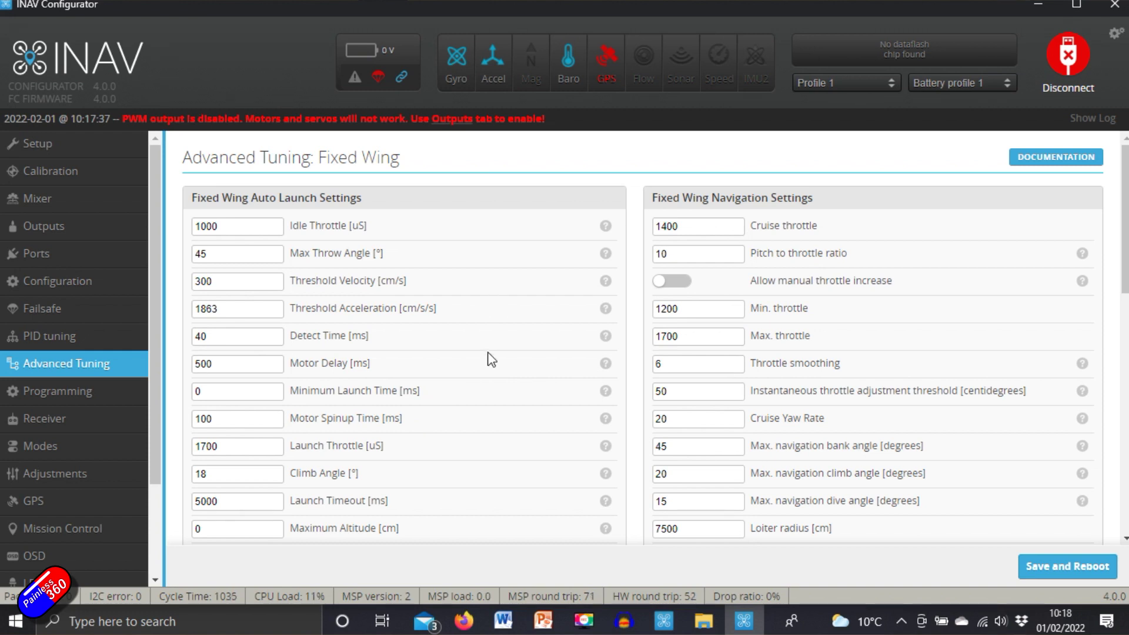
pyautogui.scroll(-1, 488, 359)
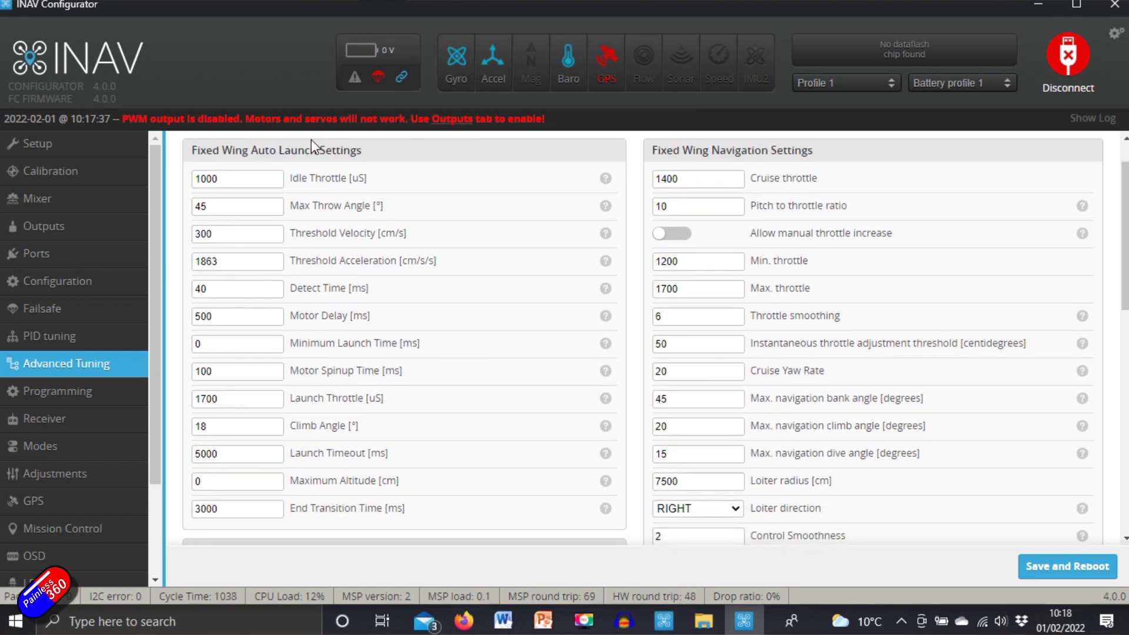
pyautogui.scroll(-2, 420, 457)
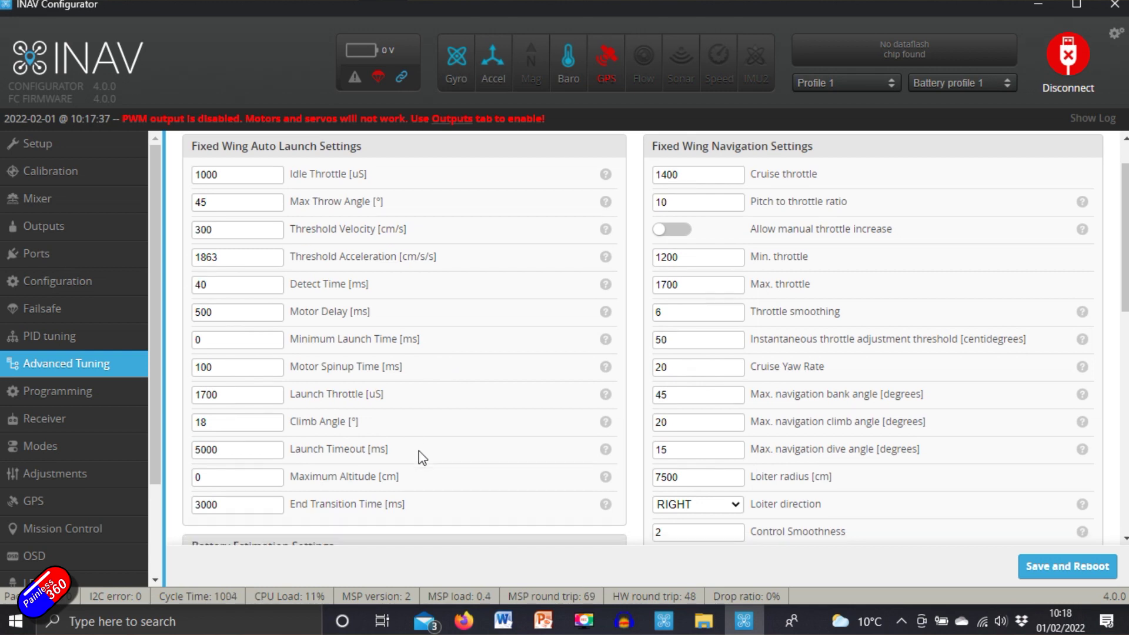
pyautogui.scroll(3, 421, 458)
pyautogui.scroll(-1, 418, 453)
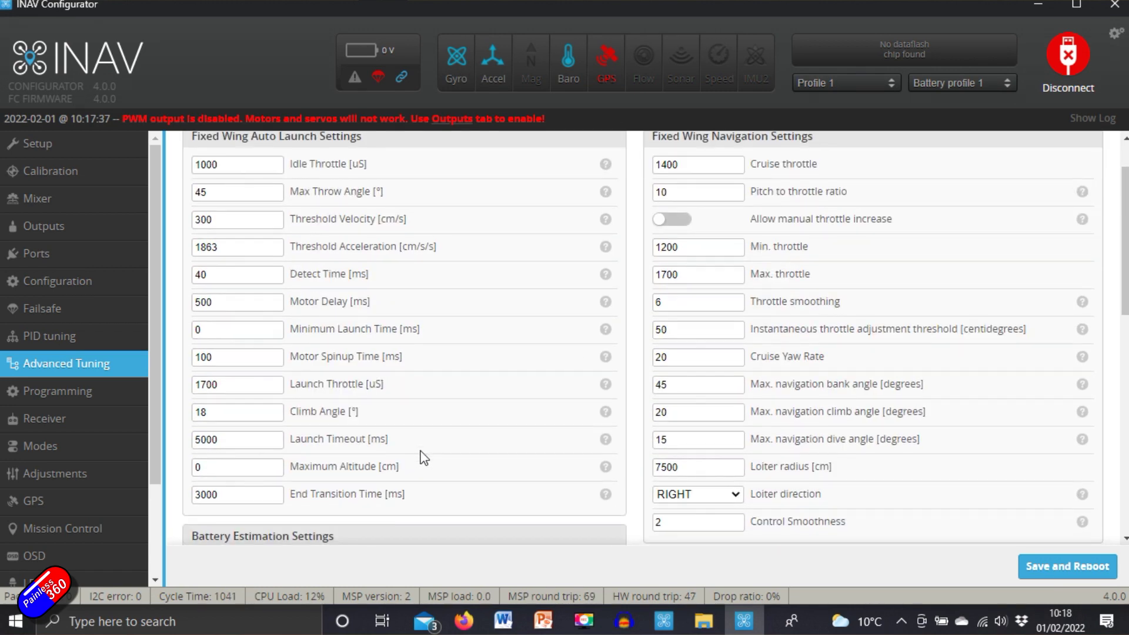
pyautogui.scroll(1, 523, 471)
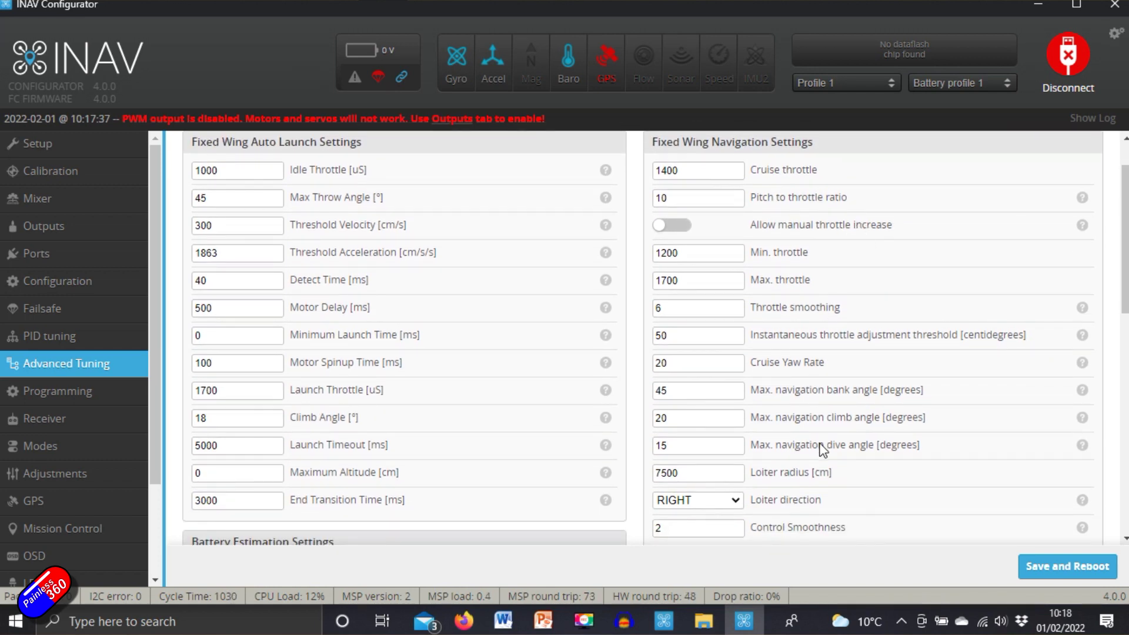
pyautogui.scroll(-3, 820, 449)
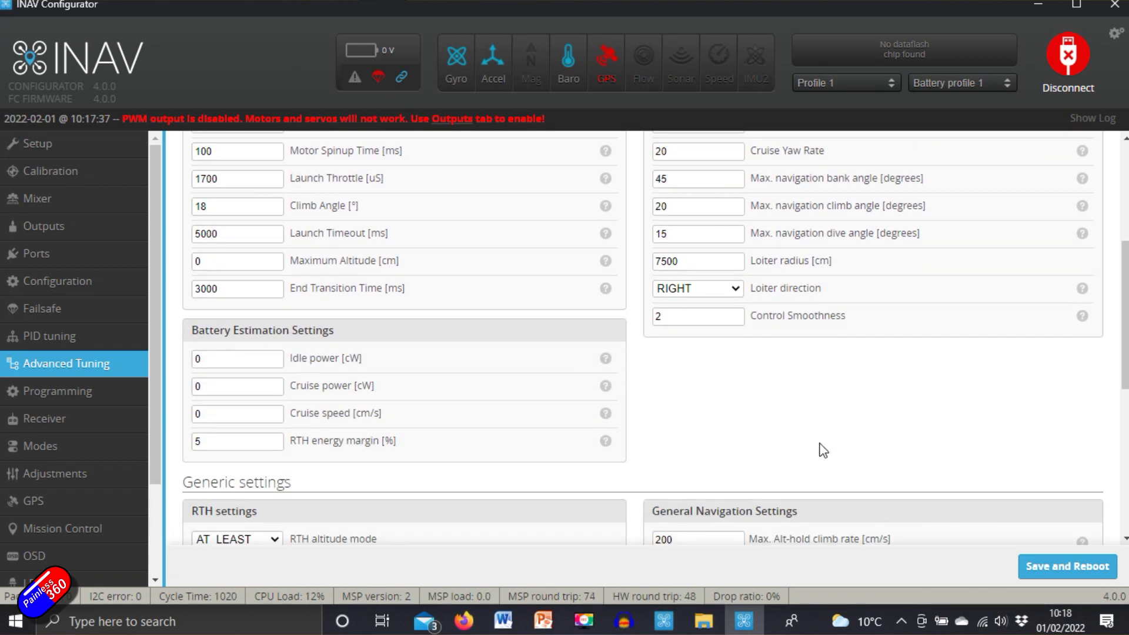
pyautogui.scroll(-3, 822, 450)
pyautogui.scroll(-2, 822, 450)
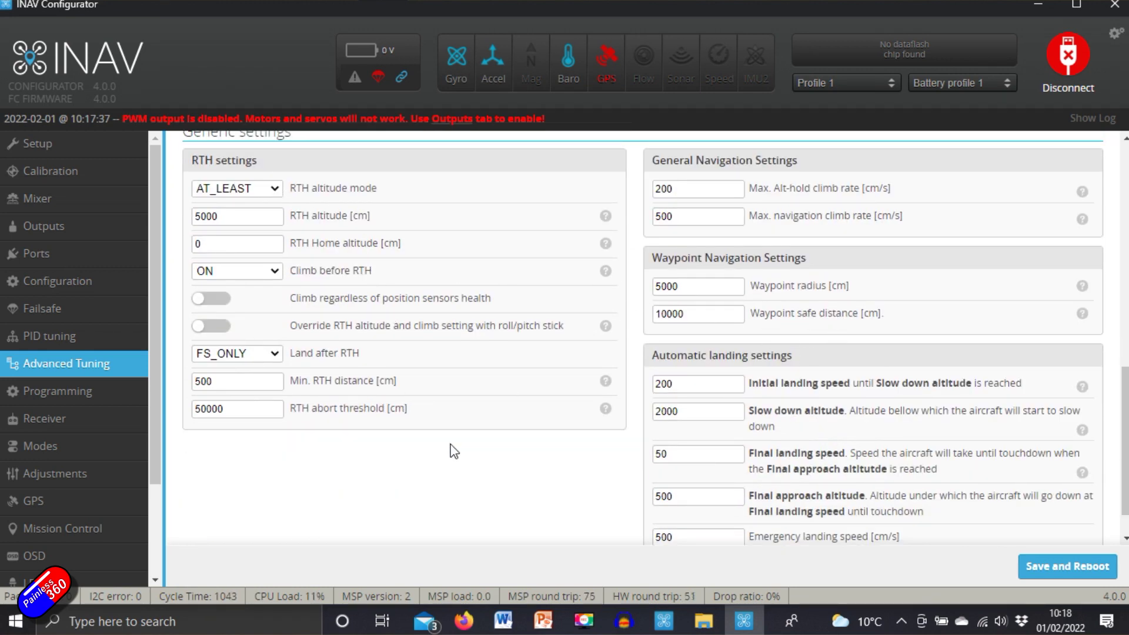
pyautogui.scroll(-1, 454, 451)
pyautogui.scroll(9, 454, 451)
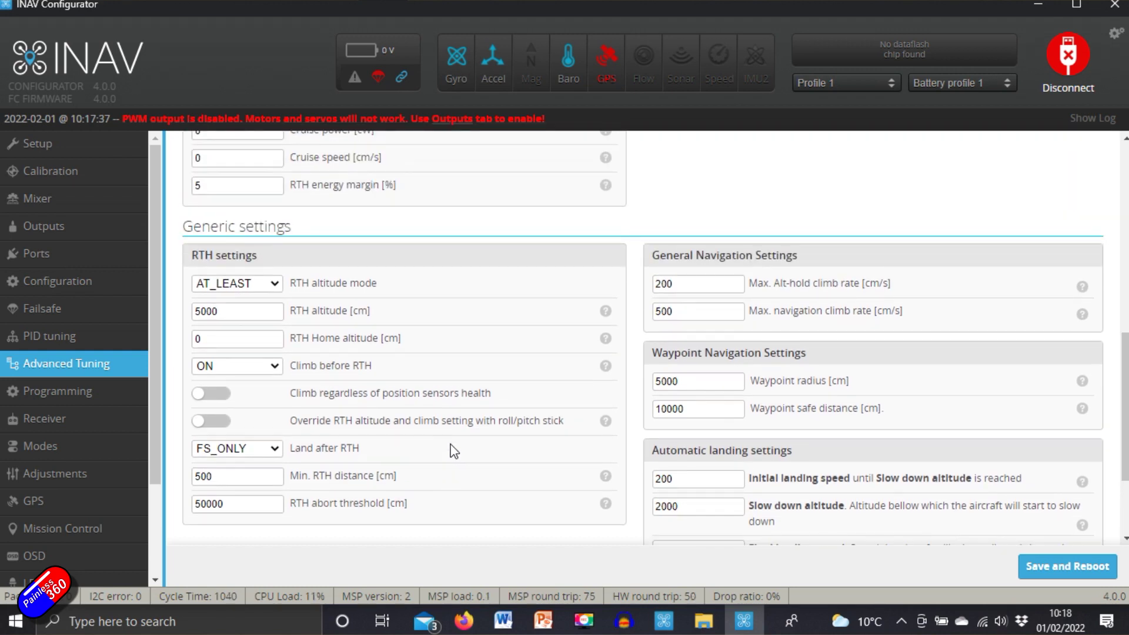
pyautogui.scroll(4, 454, 451)
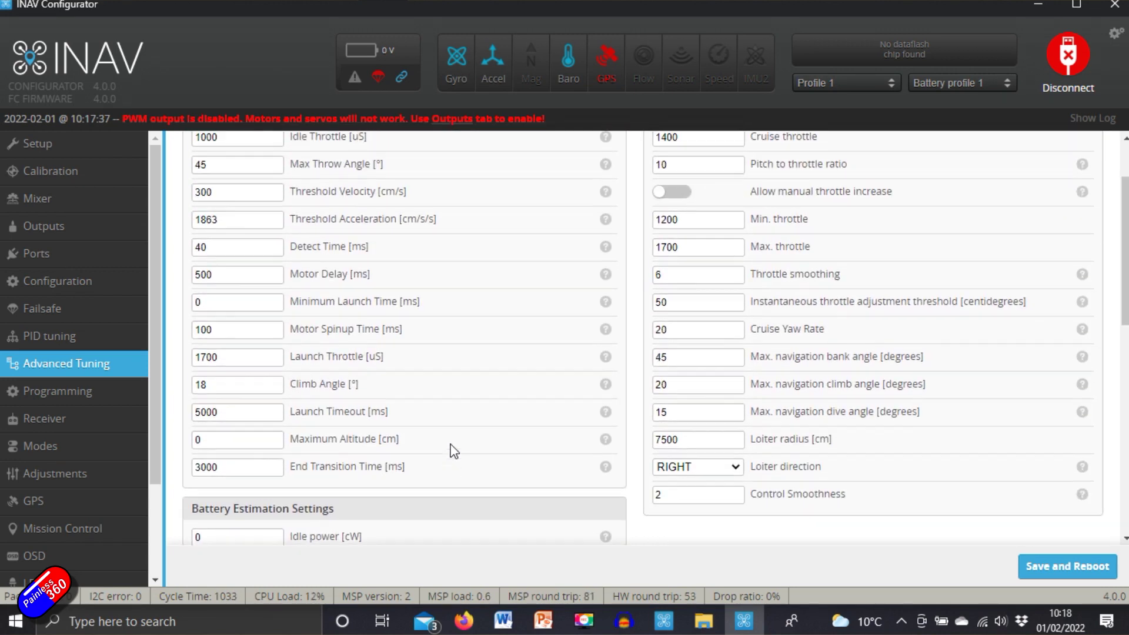
pyautogui.scroll(2, 454, 451)
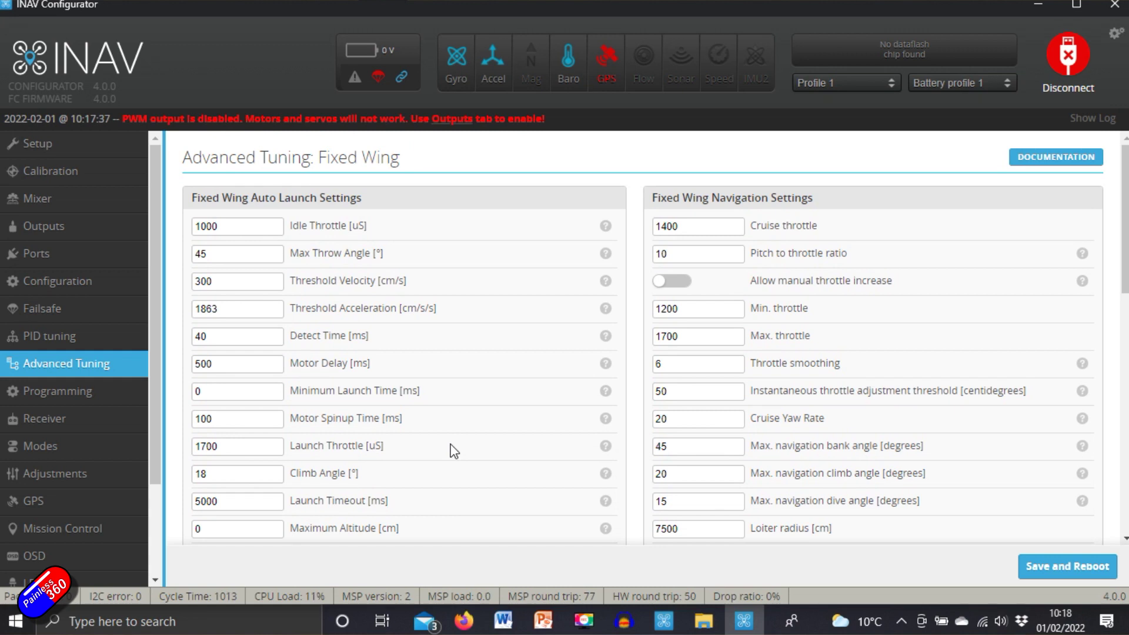
pyautogui.scroll(-3, 454, 451)
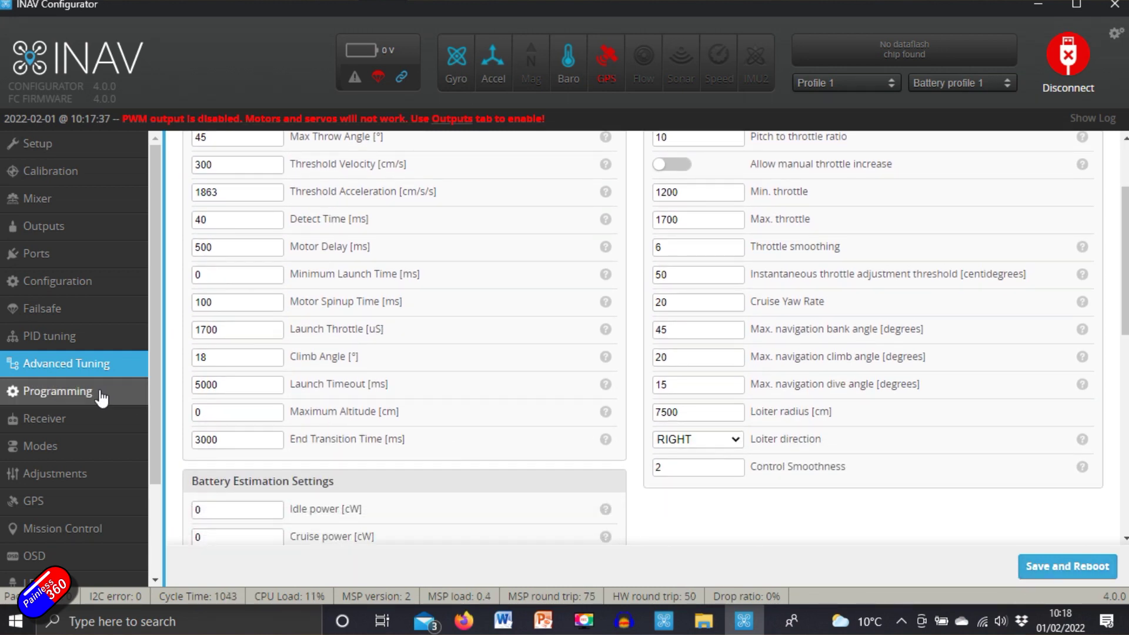
# Step: Set the receiver's channel map to the JR / Spektrum / Graupner order
pyautogui.click(64, 416)
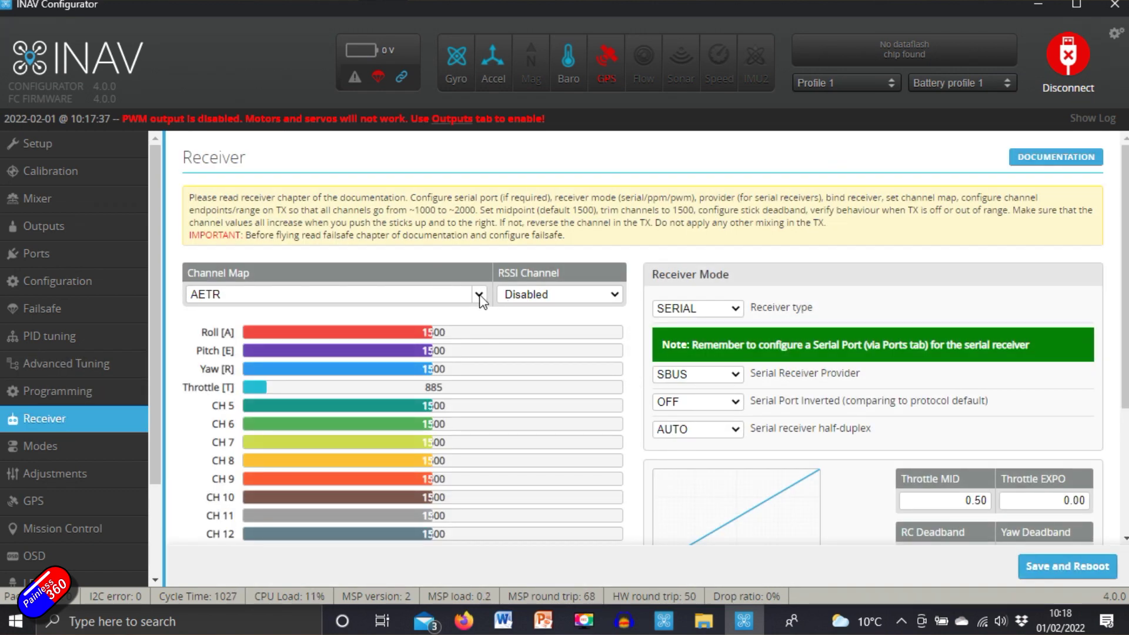
pyautogui.click(479, 294)
pyautogui.click(419, 340)
pyautogui.click(481, 295)
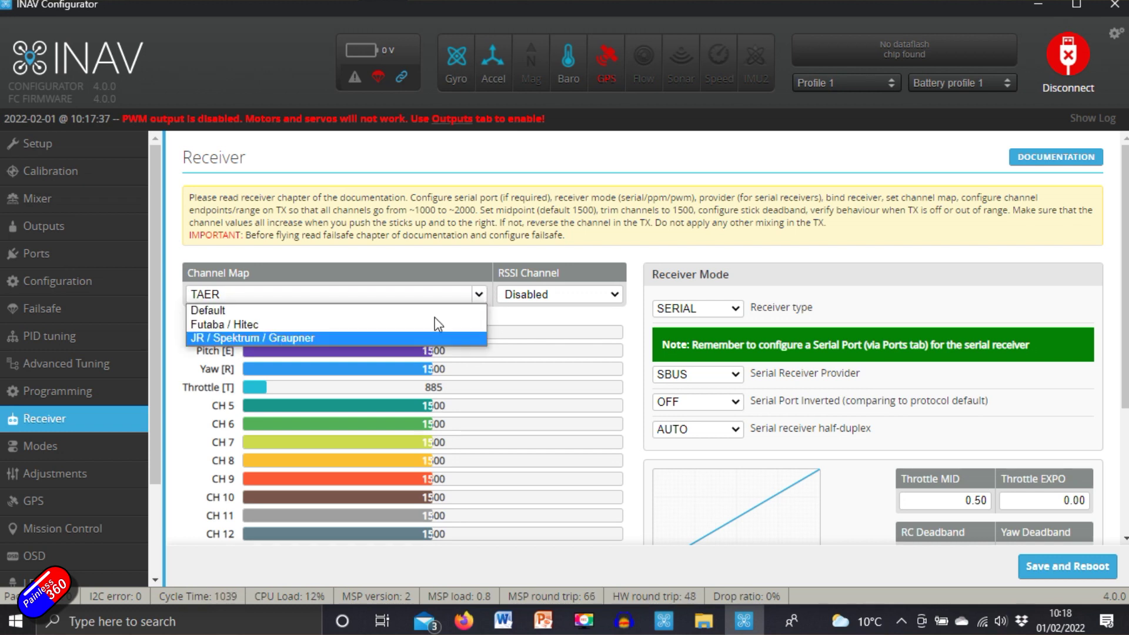
pyautogui.click(385, 312)
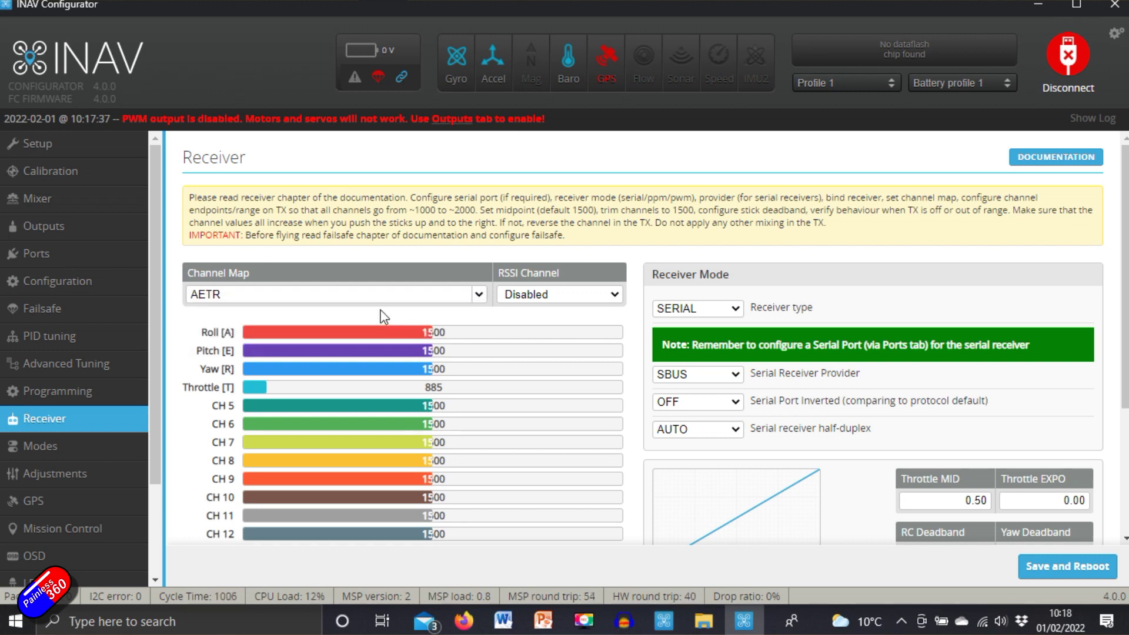
pyautogui.doubleClick(222, 291)
pyautogui.click(481, 294)
pyautogui.click(415, 338)
# Step: Examine the arming, flight, navigation and modifier modes available for assignment to transmitter switches
pyautogui.click(105, 450)
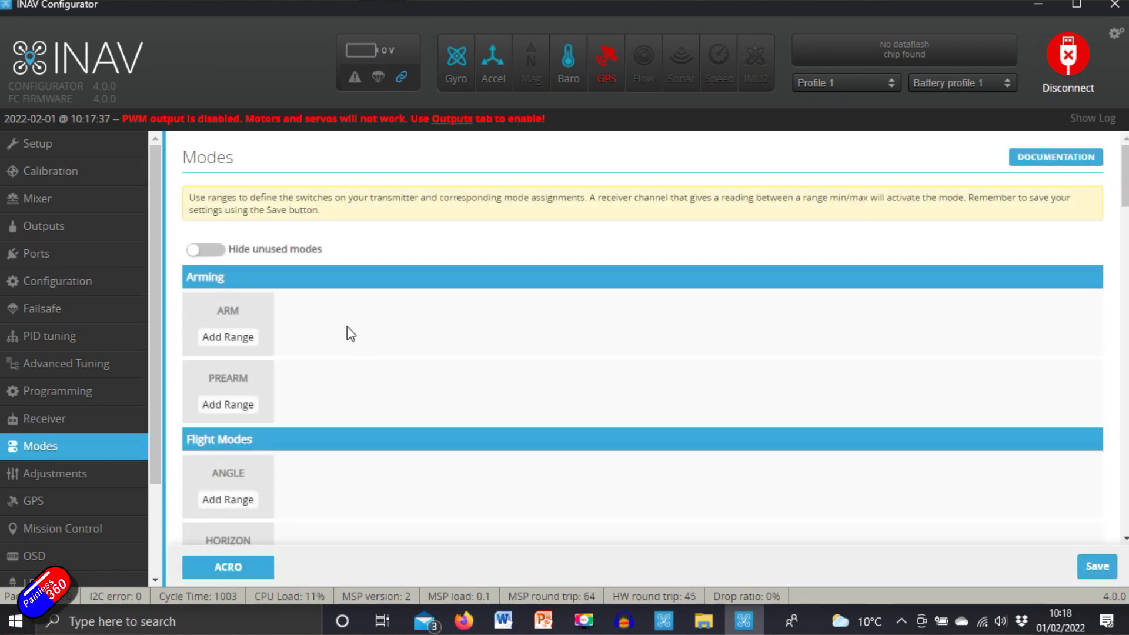
pyautogui.scroll(-2, 278, 257)
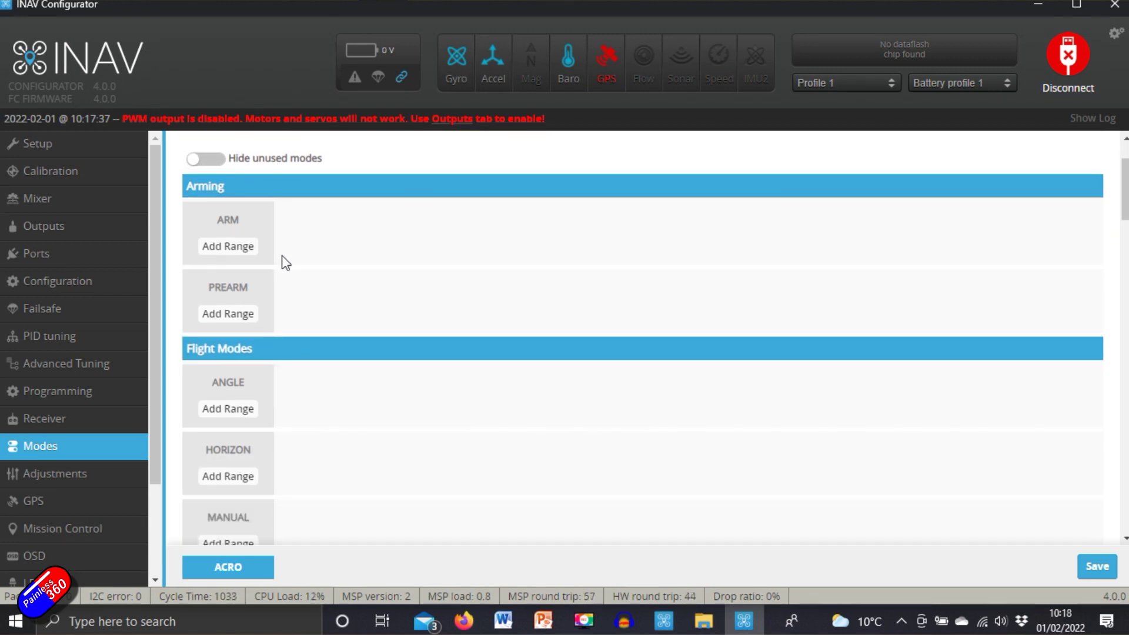
pyautogui.scroll(-1, 441, 316)
pyautogui.scroll(2, 441, 316)
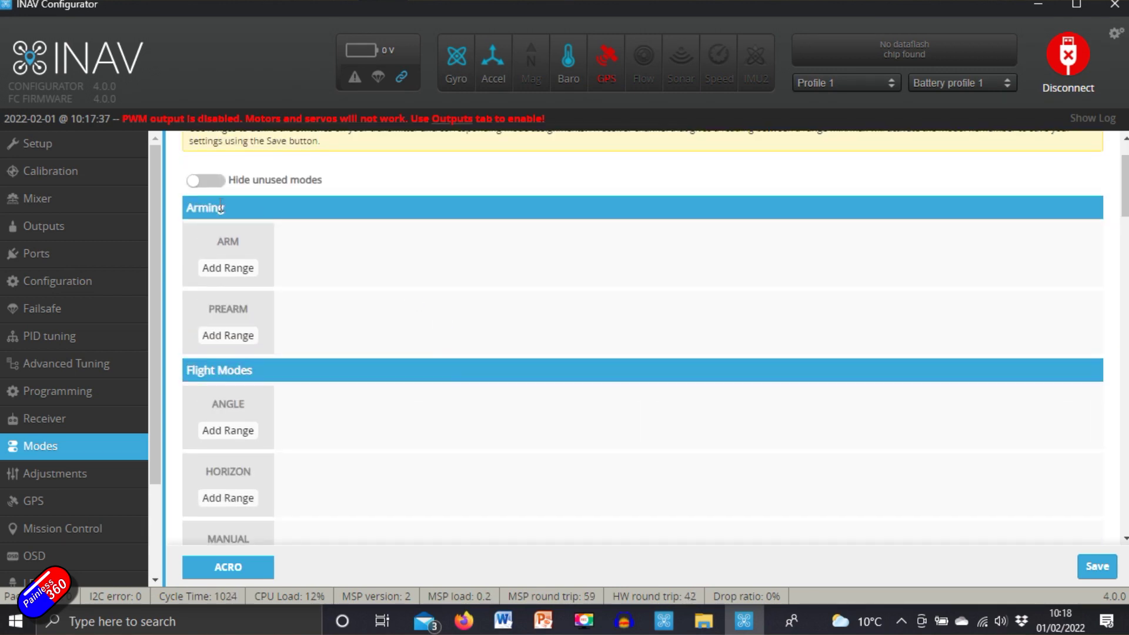
pyautogui.scroll(-3, 353, 338)
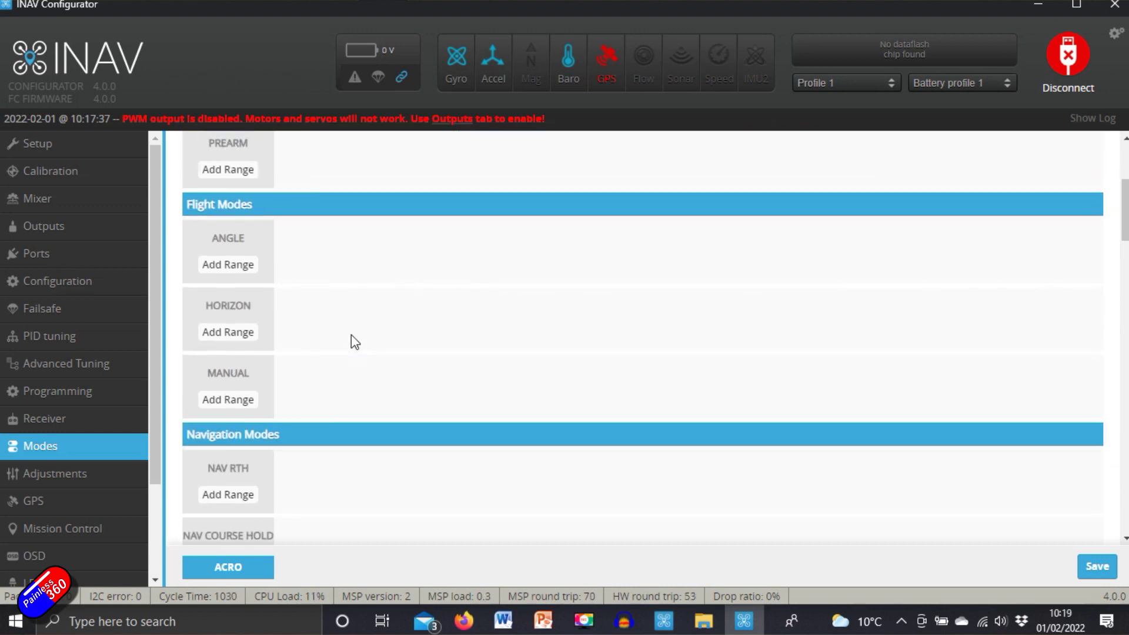
pyautogui.scroll(-4, 389, 432)
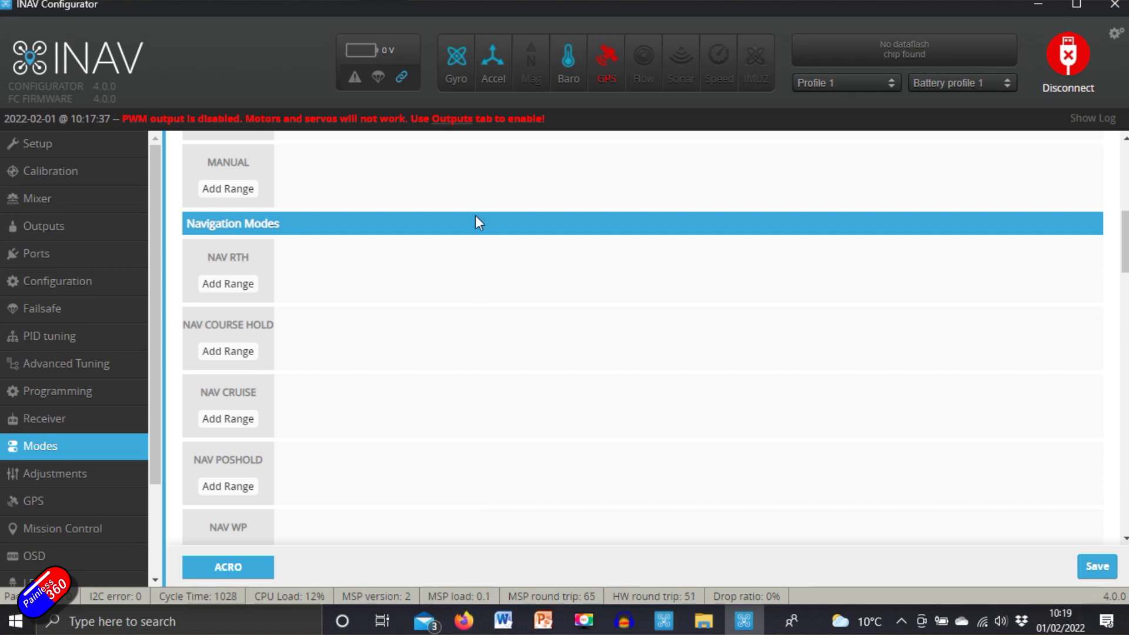
pyautogui.scroll(-6, 463, 392)
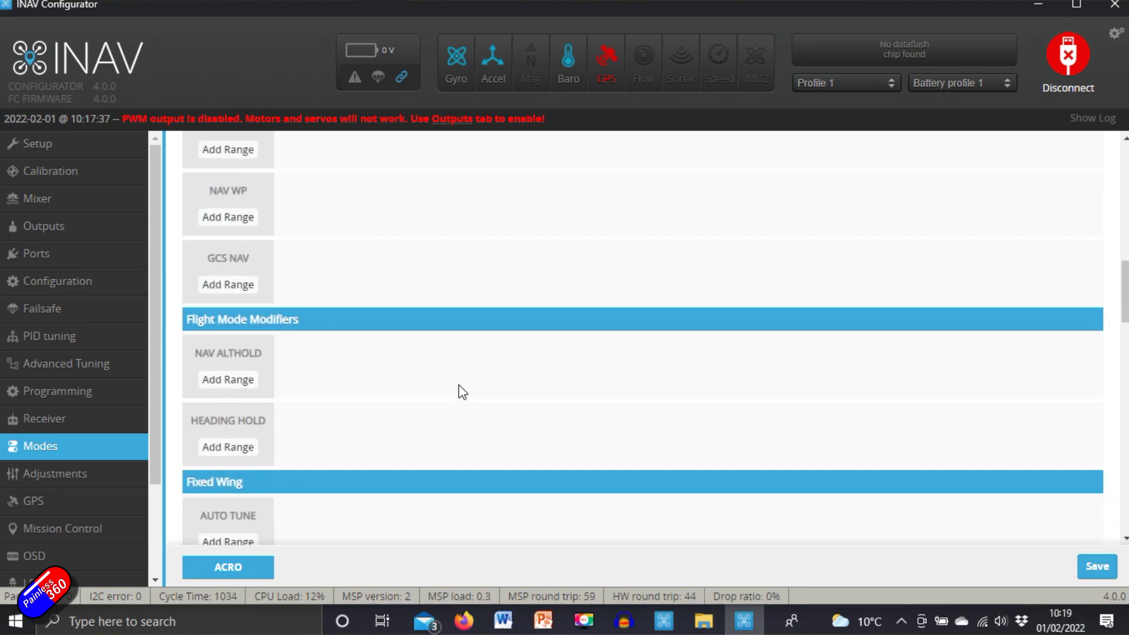
pyautogui.scroll(15, 463, 392)
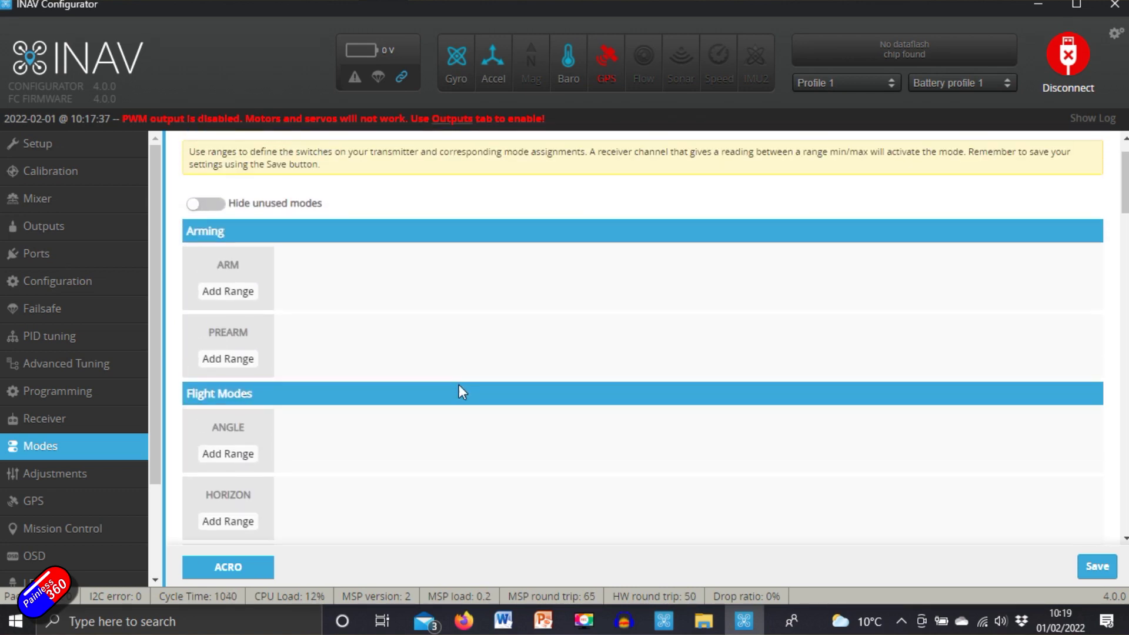
# Step: Add an ARM range on CH 5 from 1300 to 2100
pyautogui.click(236, 350)
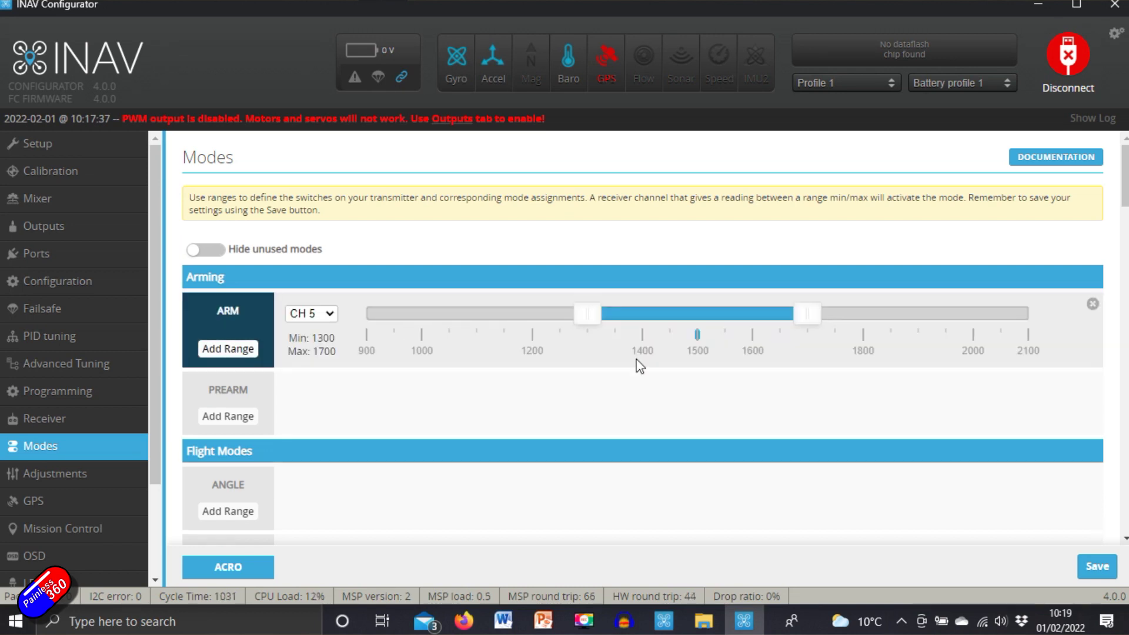
pyautogui.moveTo(802, 313); pyautogui.dragTo(1029, 342)
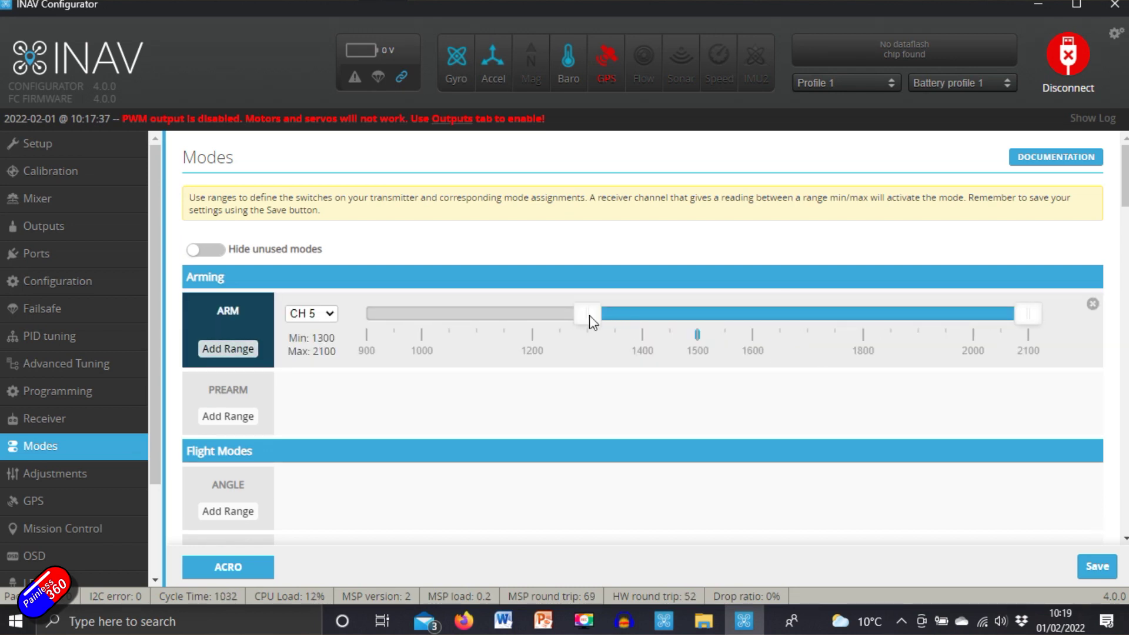
pyautogui.click(327, 315)
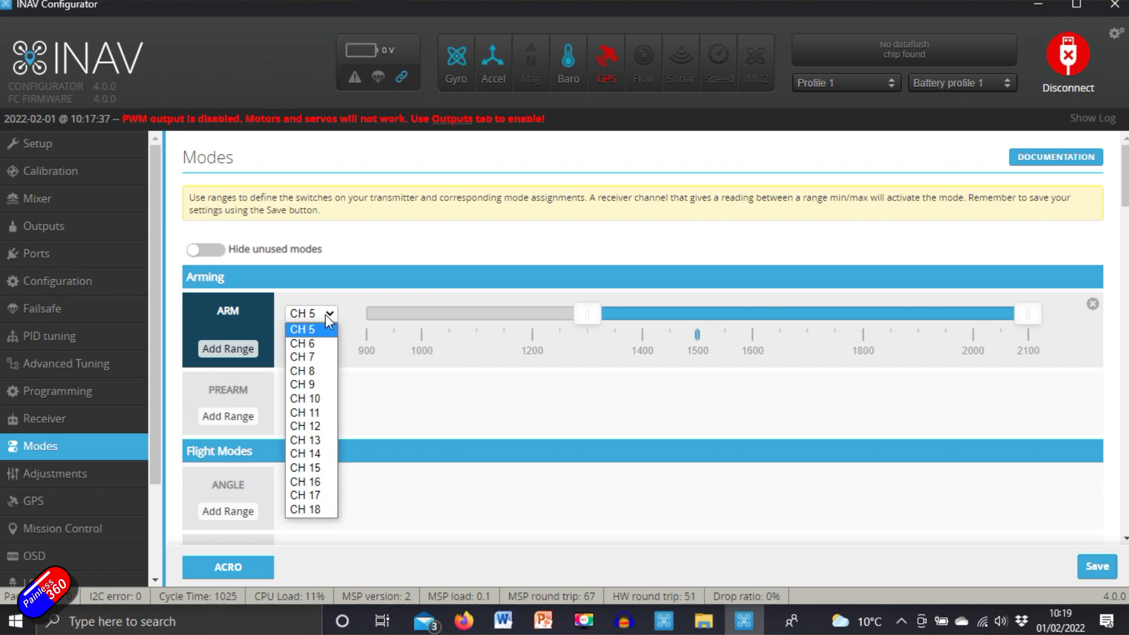
pyautogui.click(322, 333)
# Step: Add a HORIZON mode range on CH 6 from 900 to 1300
pyautogui.scroll(-3, 372, 442)
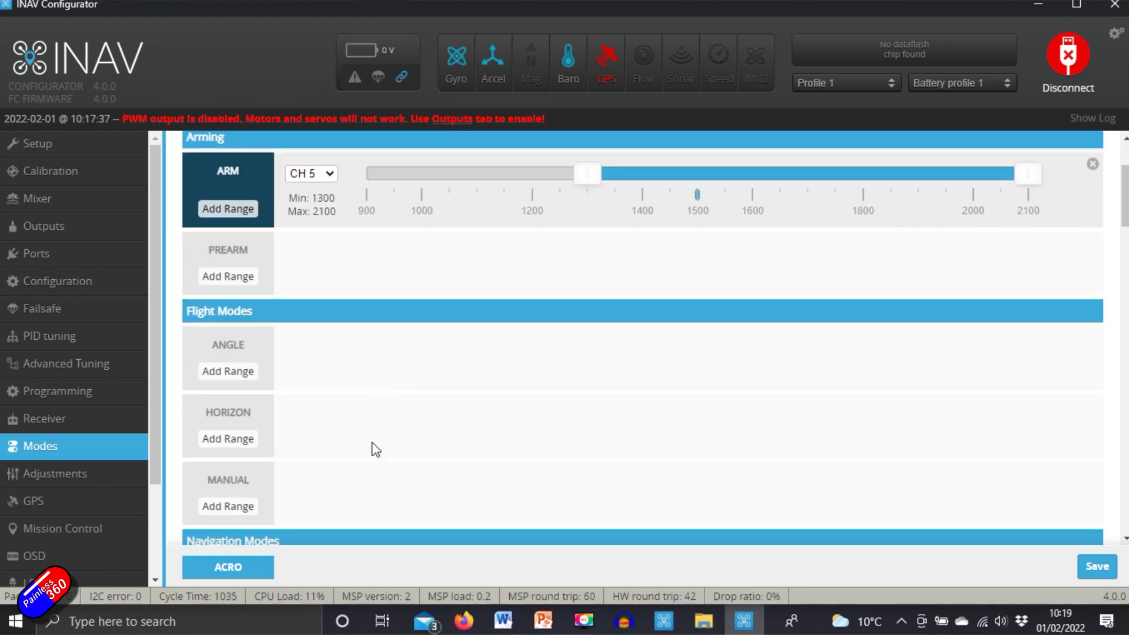
pyautogui.scroll(-1, 375, 450)
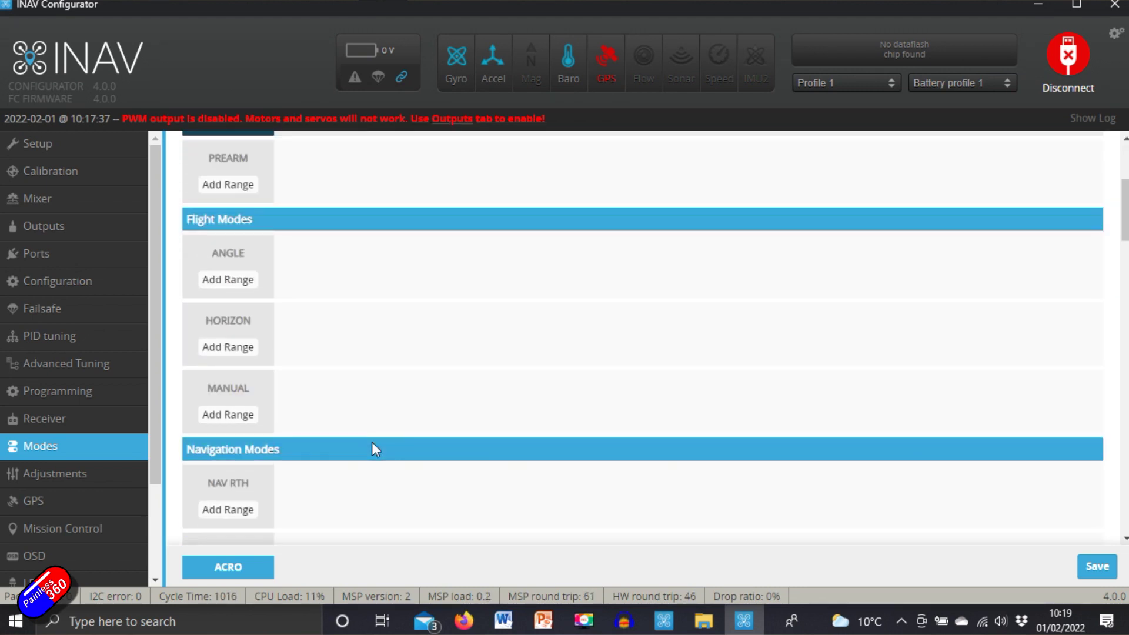
pyautogui.click(238, 350)
pyautogui.moveTo(587, 324); pyautogui.dragTo(360, 324)
pyautogui.click(312, 324)
pyautogui.click(319, 353)
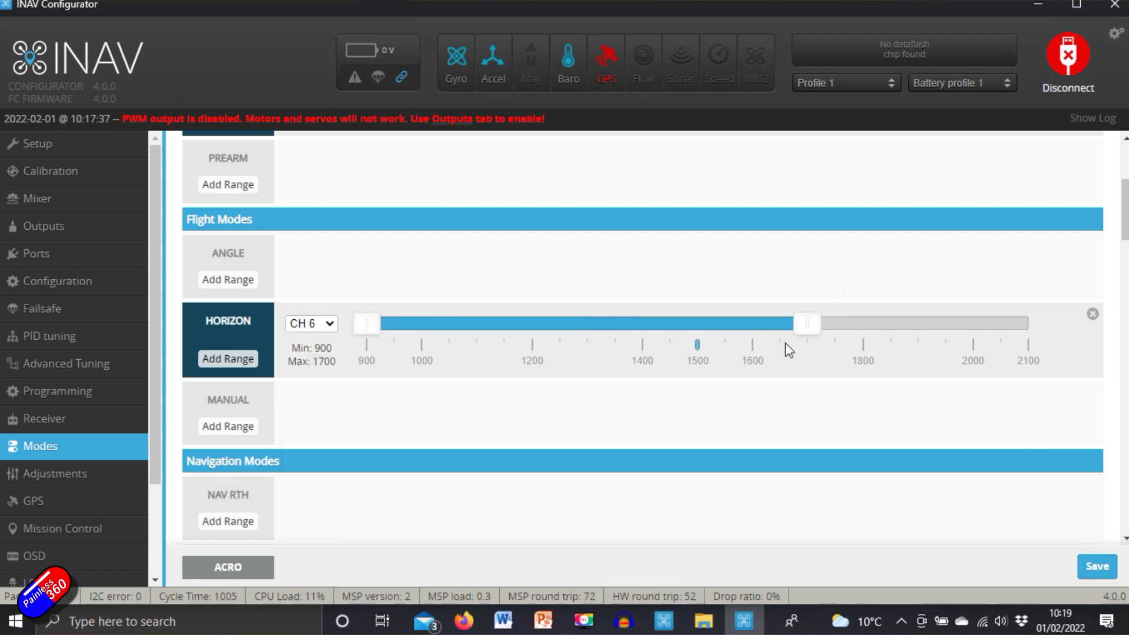
pyautogui.moveTo(807, 324); pyautogui.dragTo(580, 324)
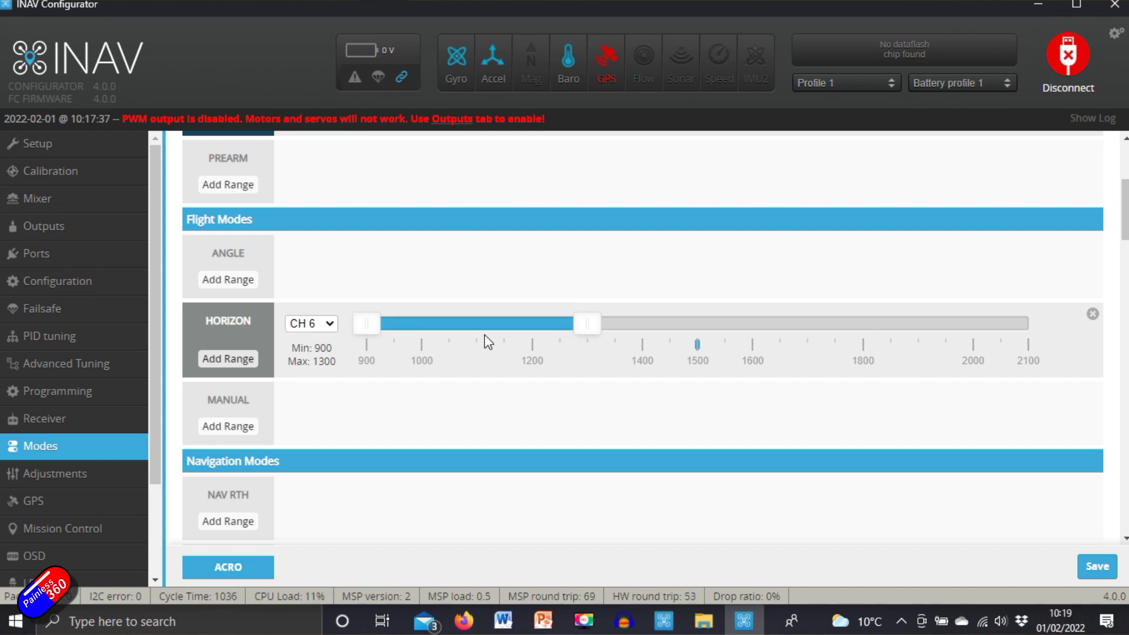
# Step: Add a MANUAL mode range on CH 5 from 1300 to 1700
pyautogui.click(236, 431)
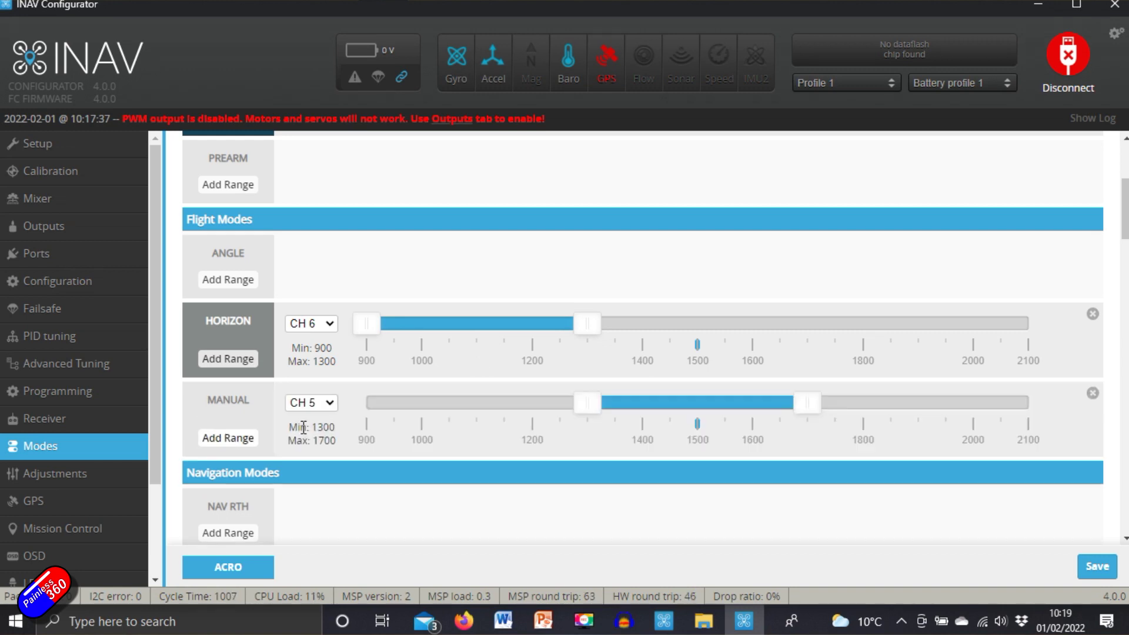
pyautogui.scroll(-1, 636, 453)
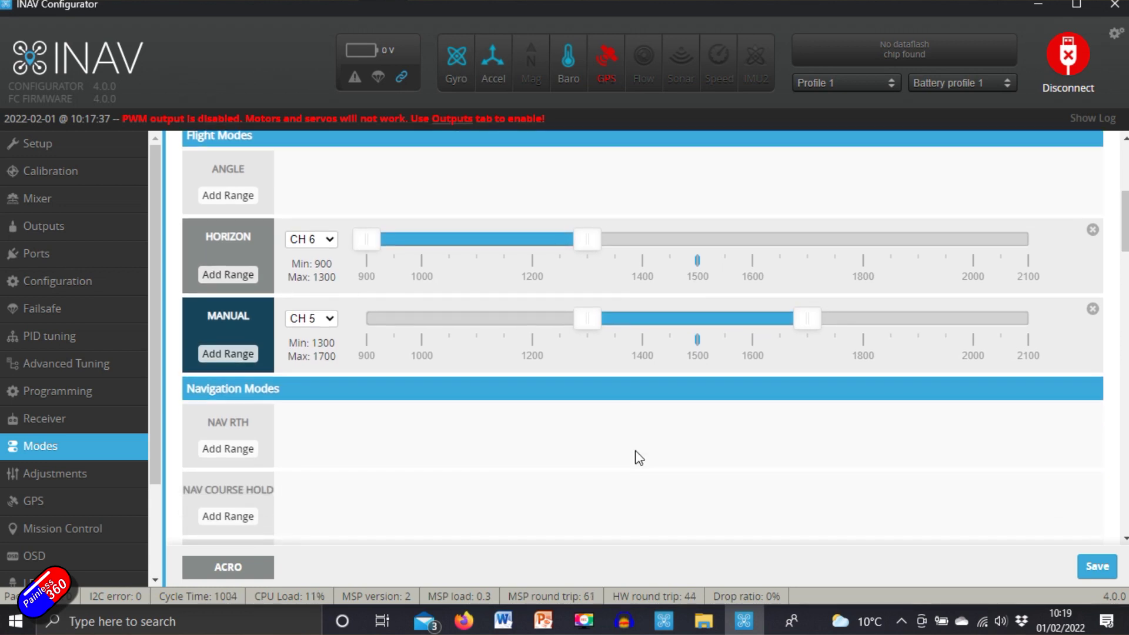
# Step: Review the navigation modes, flight mode modifiers and Fixed Wing modes, and save the mode assignments
pyautogui.scroll(-2, 939, 403)
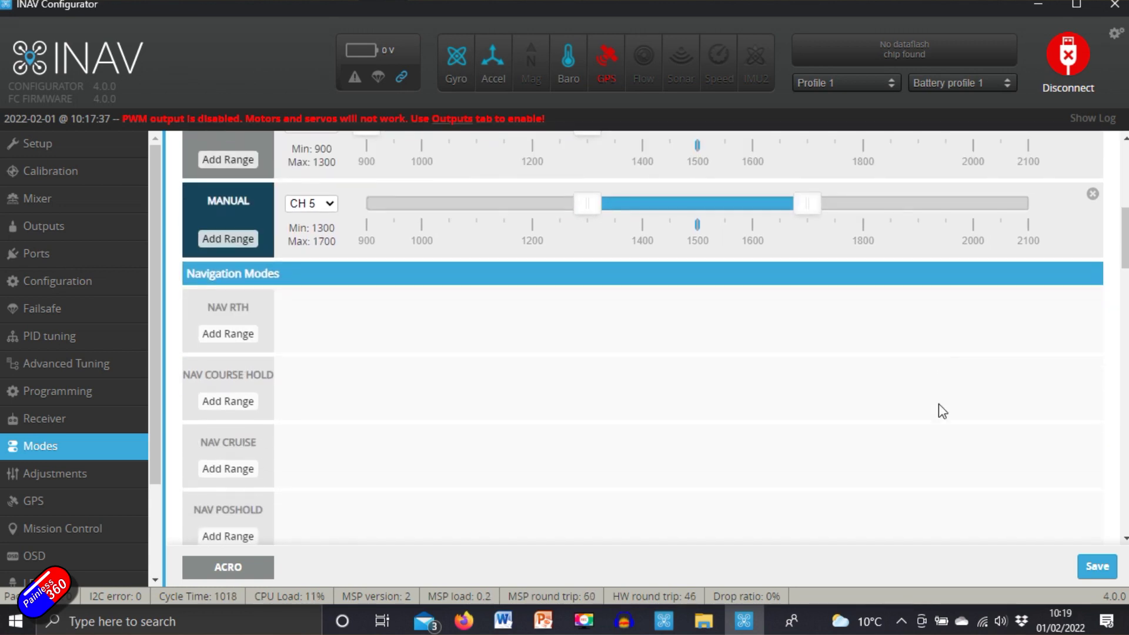
pyautogui.scroll(-1, 939, 404)
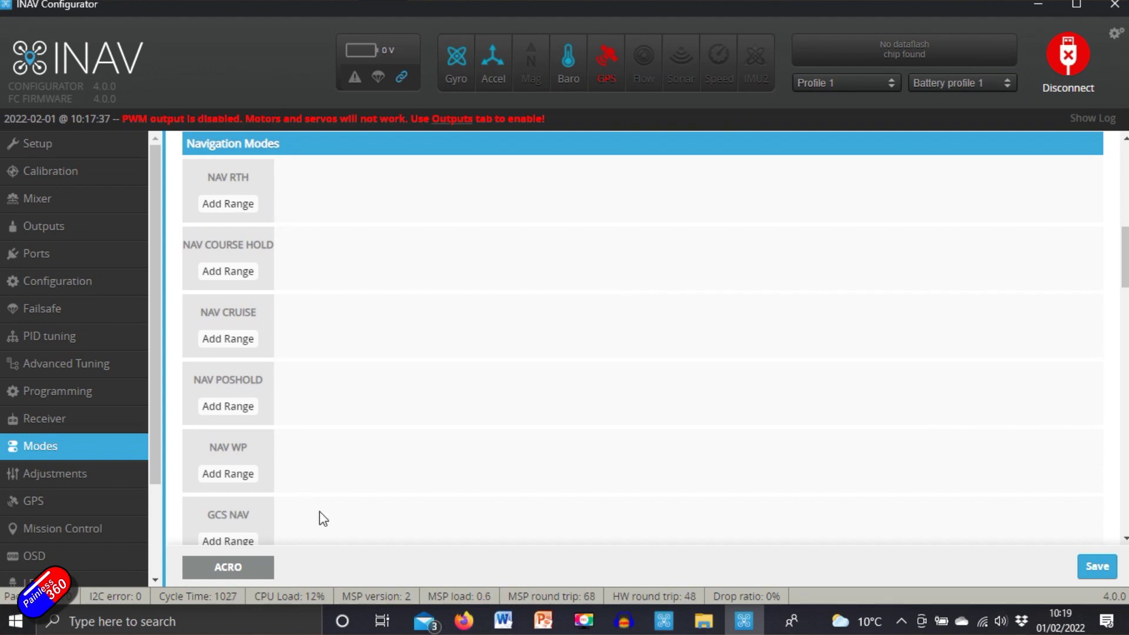
pyautogui.scroll(-2, 347, 535)
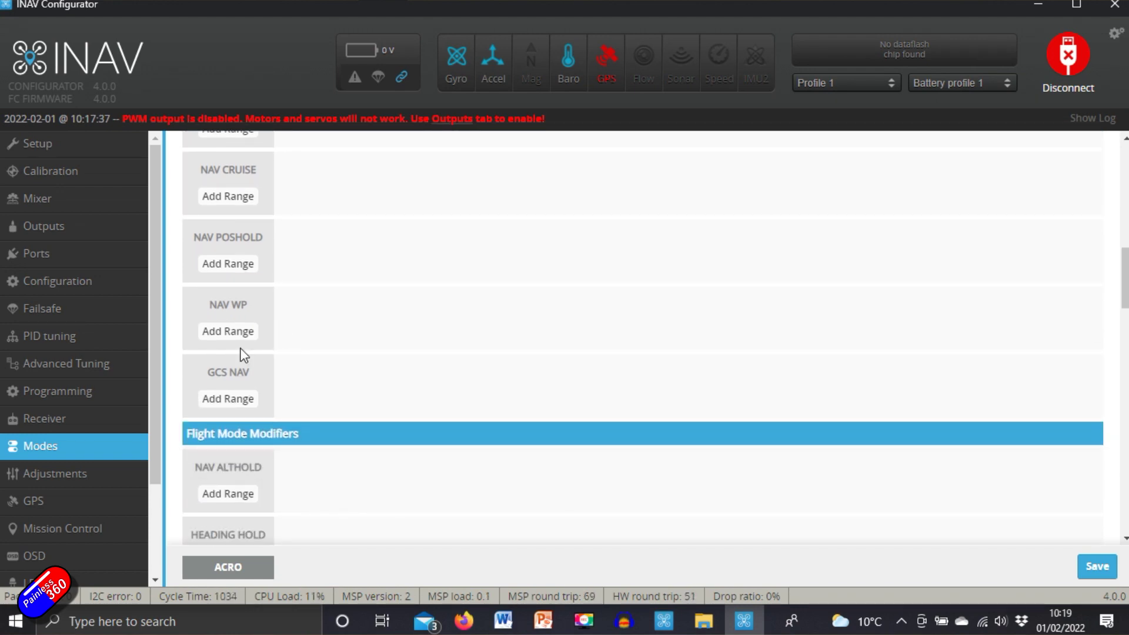
pyautogui.scroll(2, 341, 293)
pyautogui.scroll(-1, 341, 292)
pyautogui.scroll(2, 341, 292)
pyautogui.scroll(-4, 341, 292)
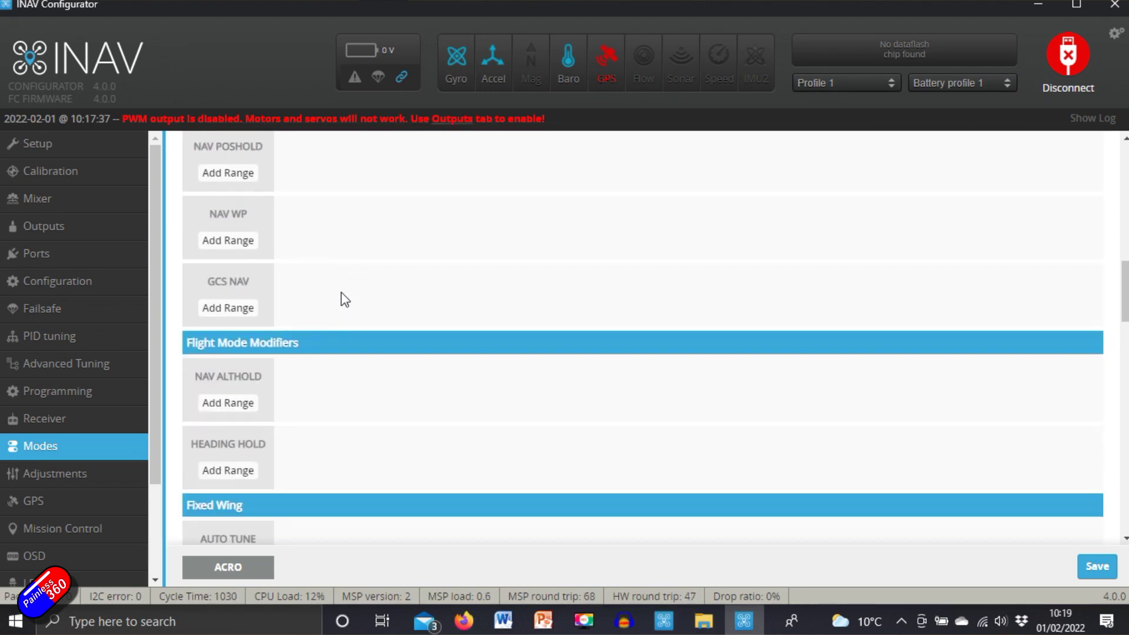
pyautogui.scroll(-1, 346, 300)
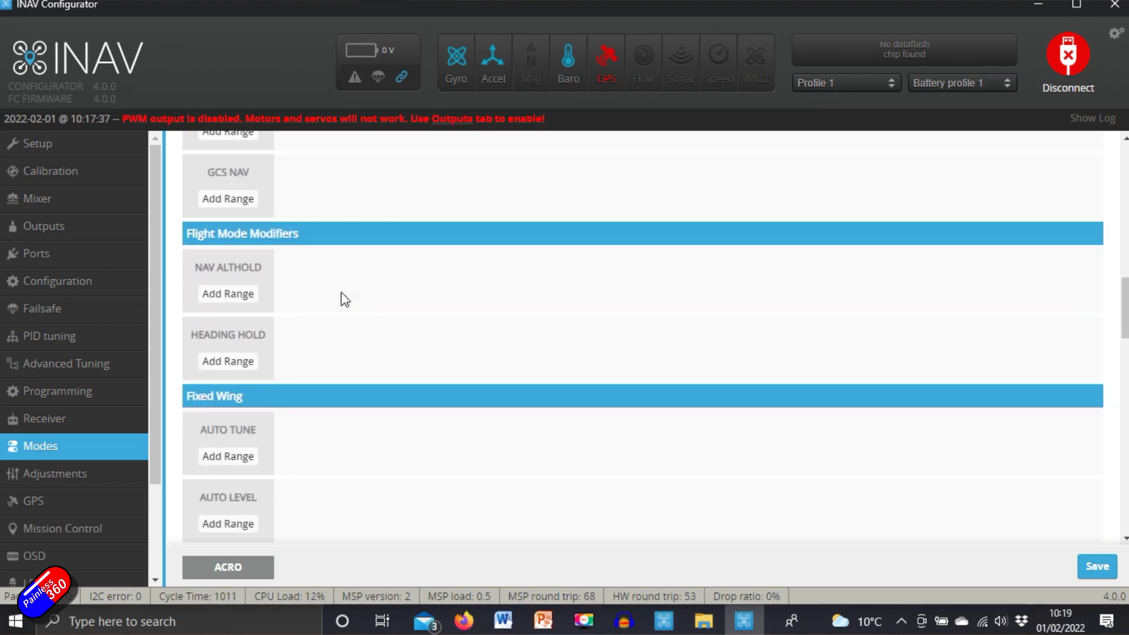
pyautogui.scroll(-1, 341, 292)
pyautogui.scroll(4, 342, 293)
pyautogui.click(1094, 573)
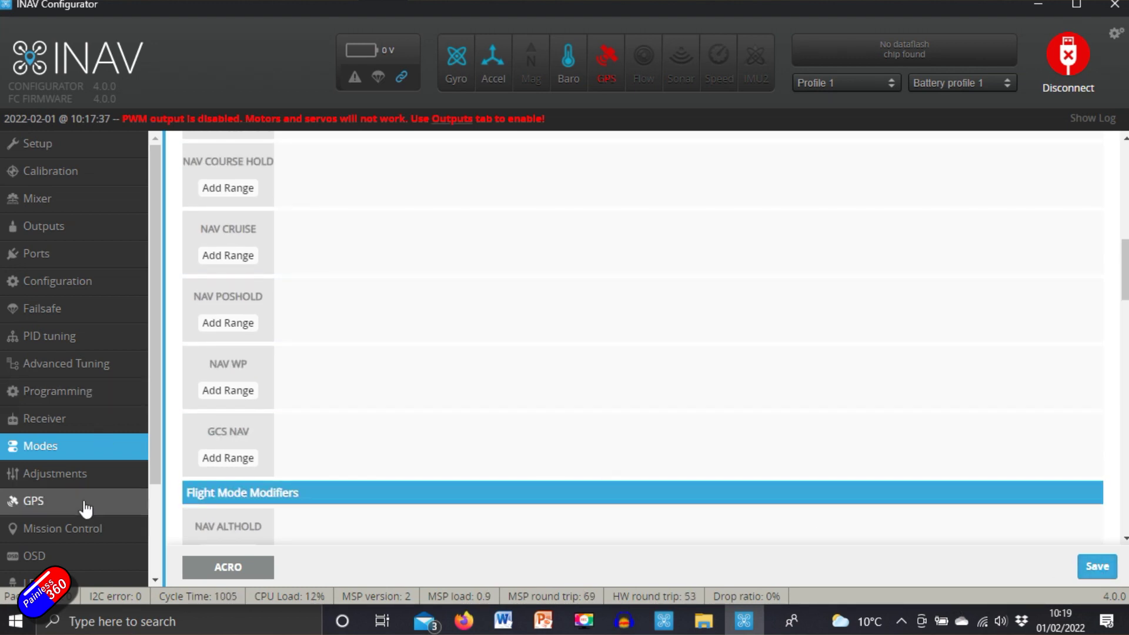
# Step: Rearrange the OSD preview: system message to the centre, altitude to the right side, and signal strength slightly inward from the upper right corner
pyautogui.click(69, 550)
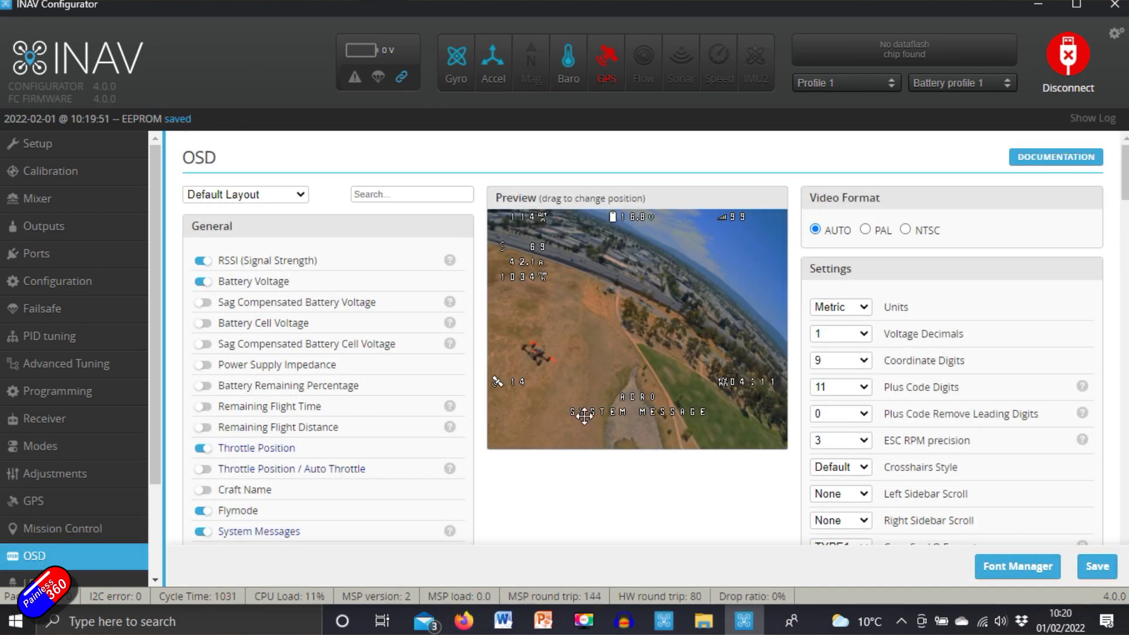
pyautogui.moveTo(572, 413); pyautogui.dragTo(566, 318)
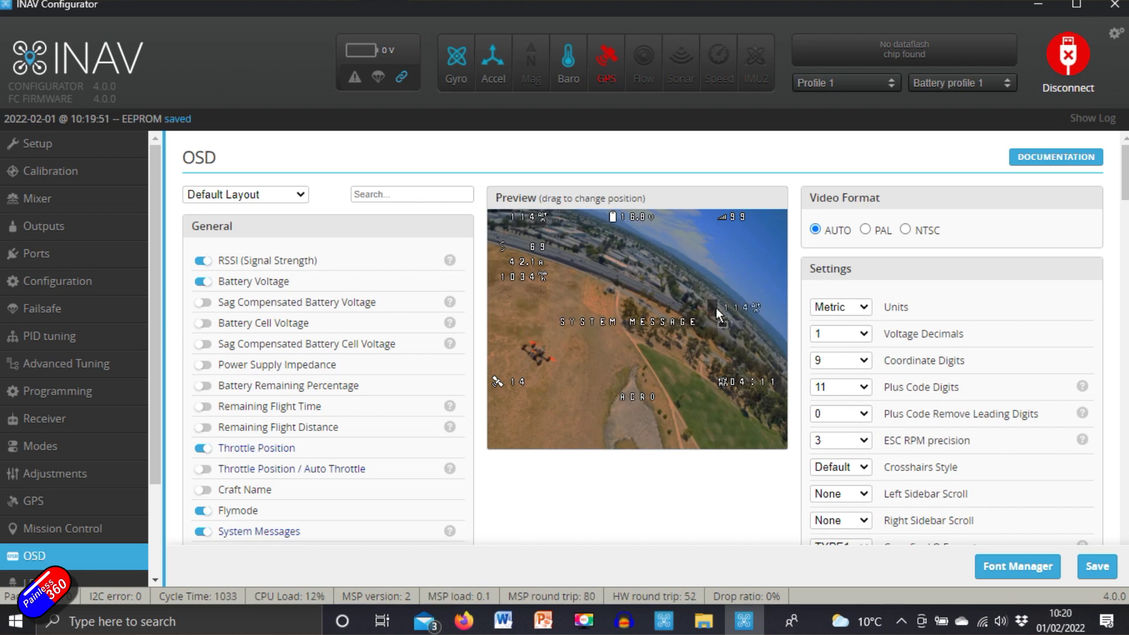
pyautogui.moveTo(717, 312); pyautogui.dragTo(717, 310)
pyautogui.moveTo(725, 216); pyautogui.dragTo(739, 234)
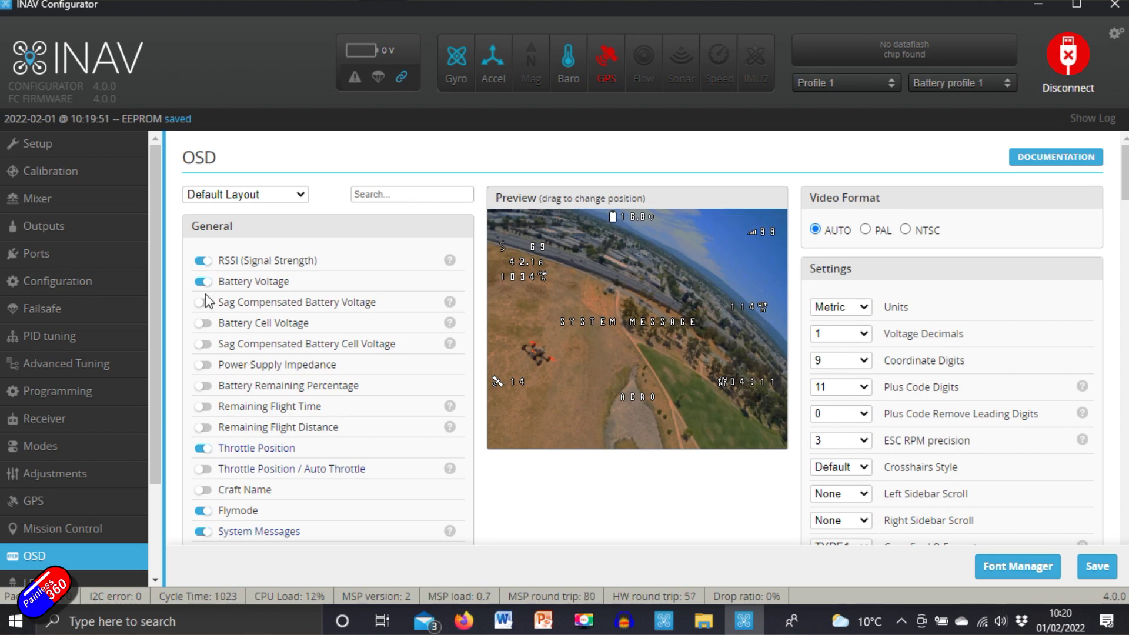
# Step: Review the OSD elements, alarms and DJI HD FPV options, and upload the OSD font to the flight controller
pyautogui.scroll(-8, 598, 545)
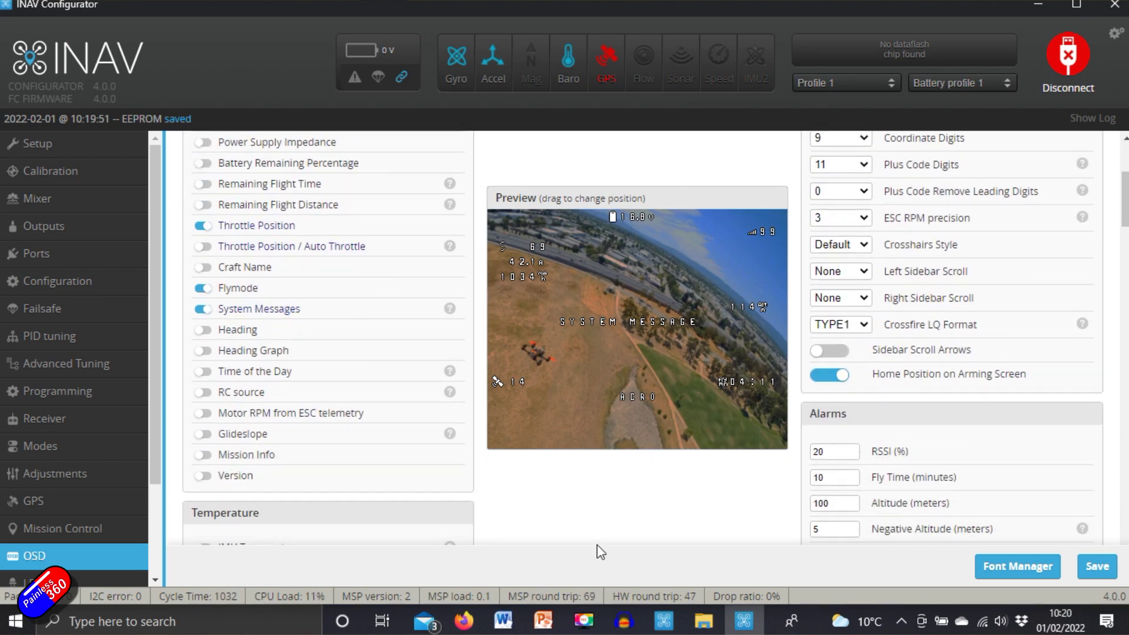
pyautogui.scroll(-7, 598, 545)
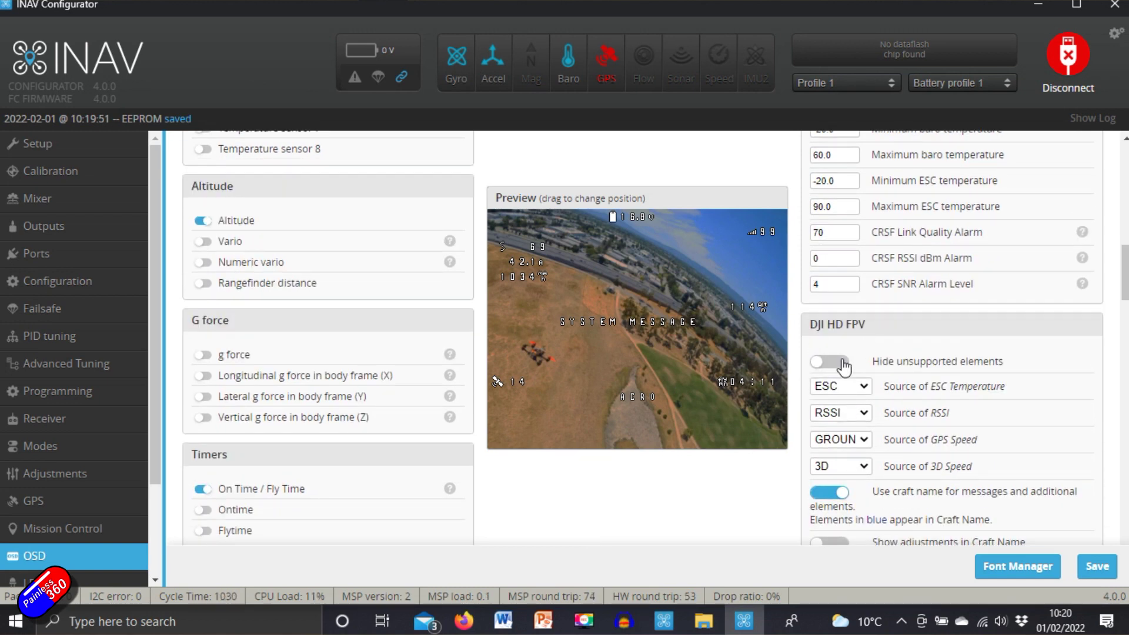
pyautogui.scroll(10, 845, 367)
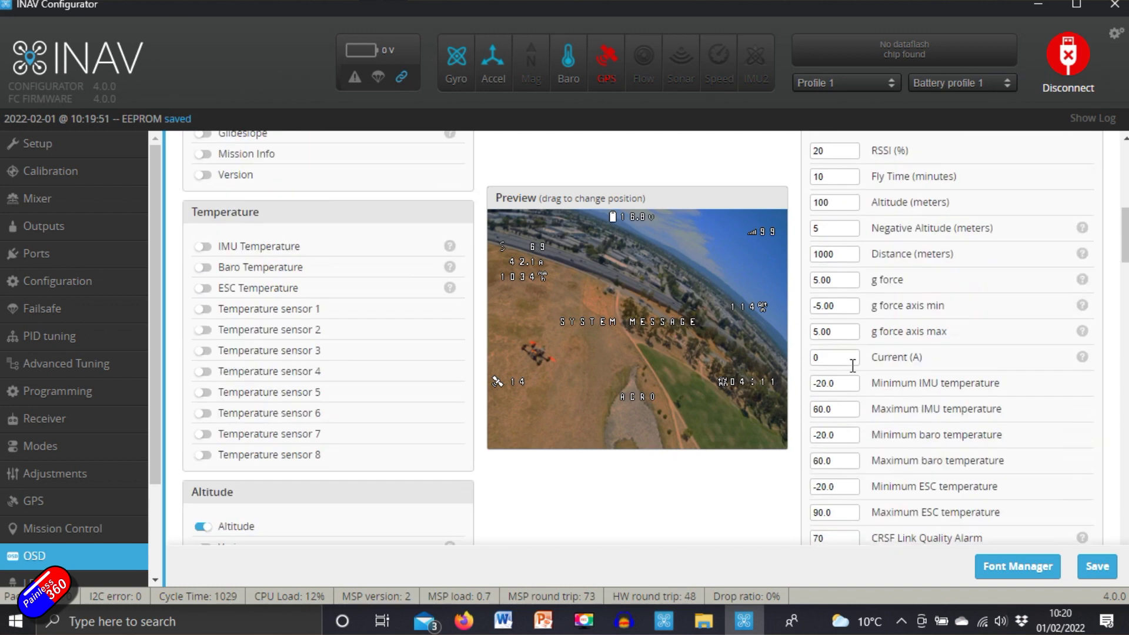
pyautogui.scroll(5, 855, 373)
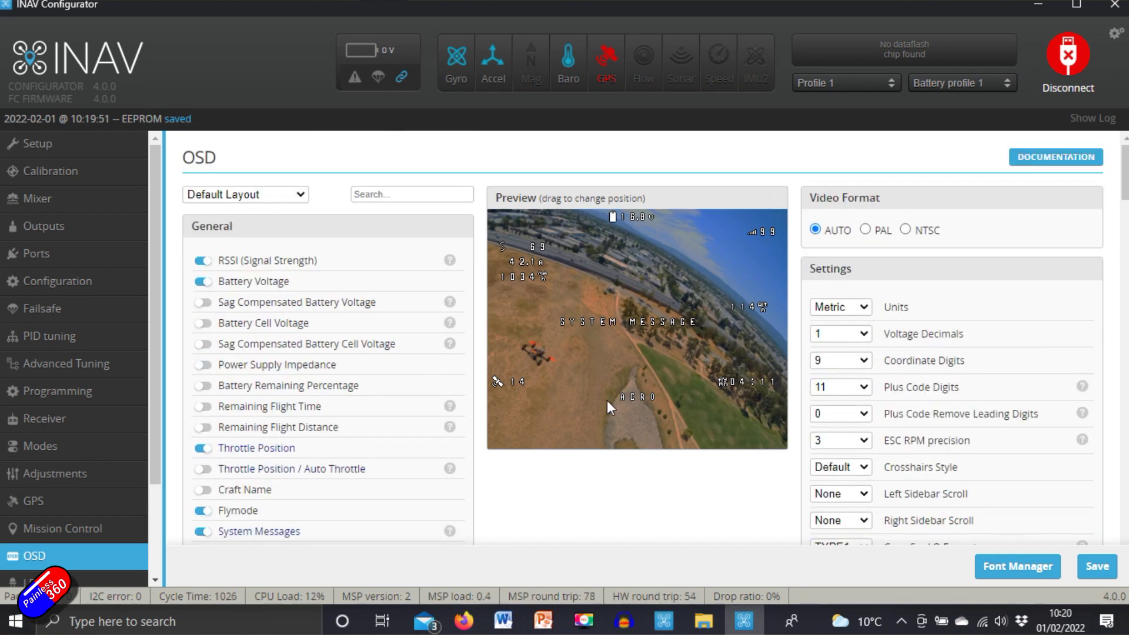
pyautogui.click(1036, 567)
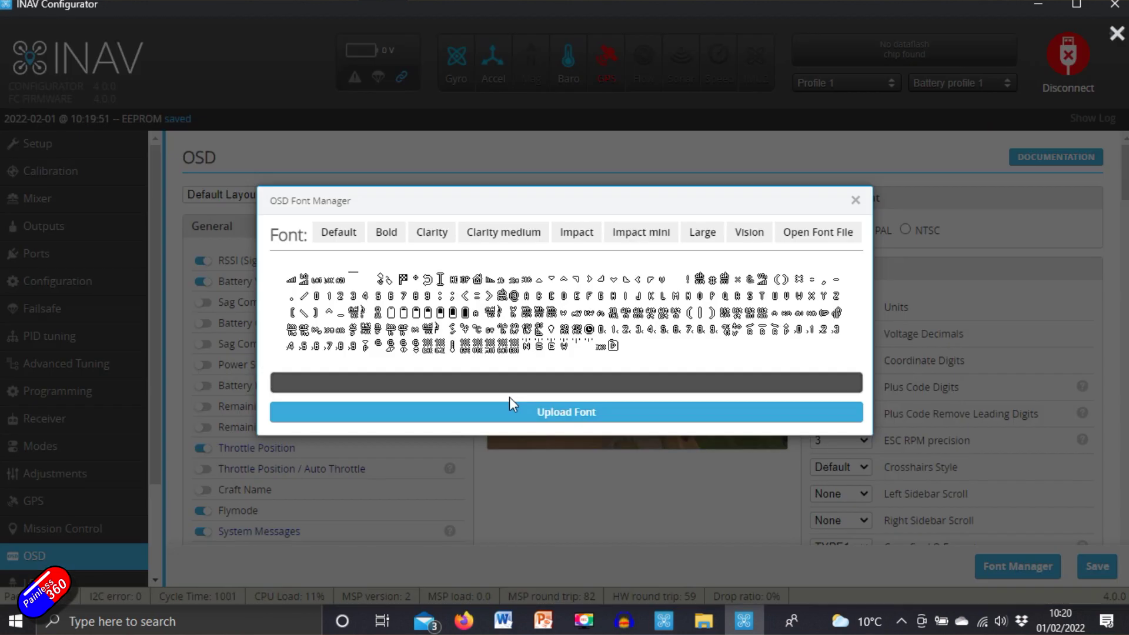
pyautogui.click(463, 410)
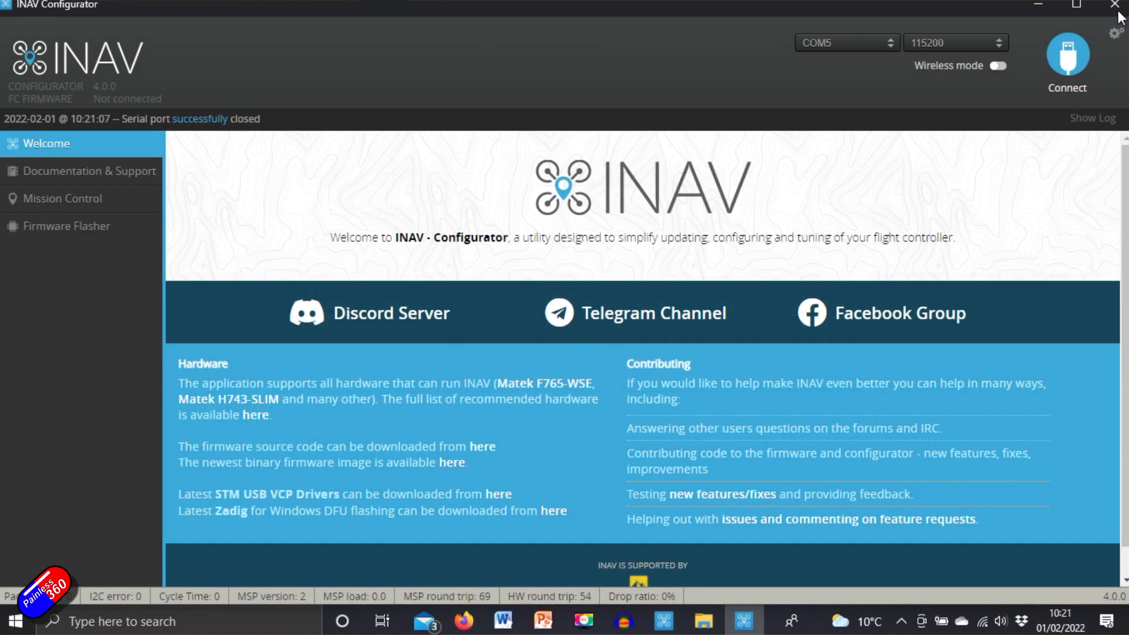
# Step: Reconnect to the flight controller and check the Setup page's pre-arming checks, battery info and GPS status
pyautogui.click(1062, 65)
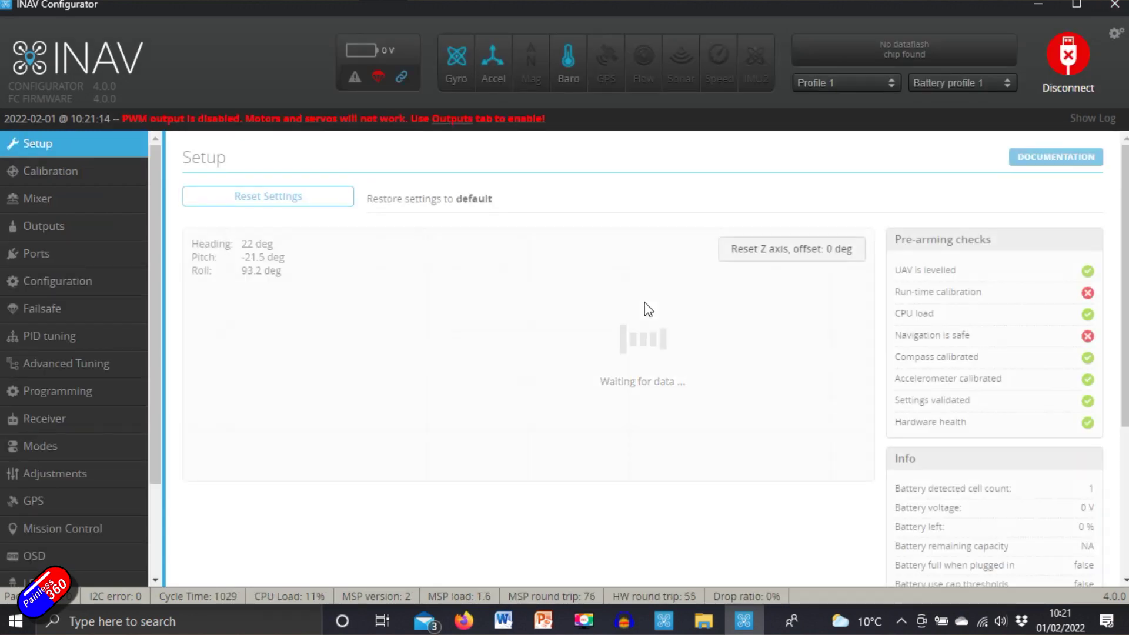
pyautogui.scroll(-2, 645, 303)
pyautogui.scroll(-2, 644, 303)
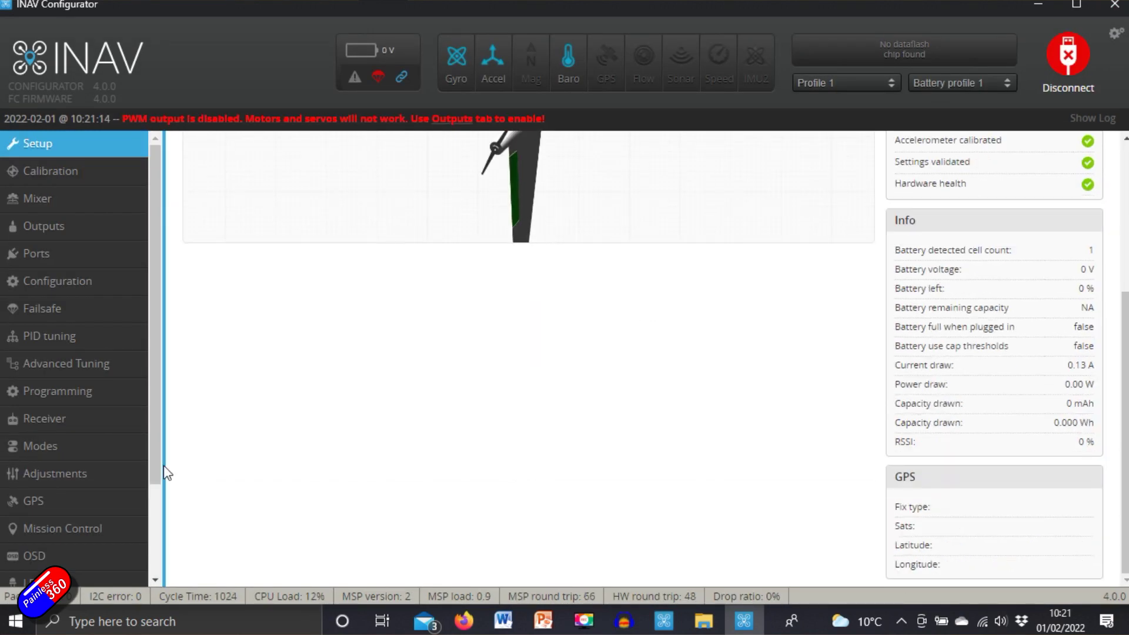
pyautogui.moveTo(158, 457); pyautogui.dragTo(150, 568)
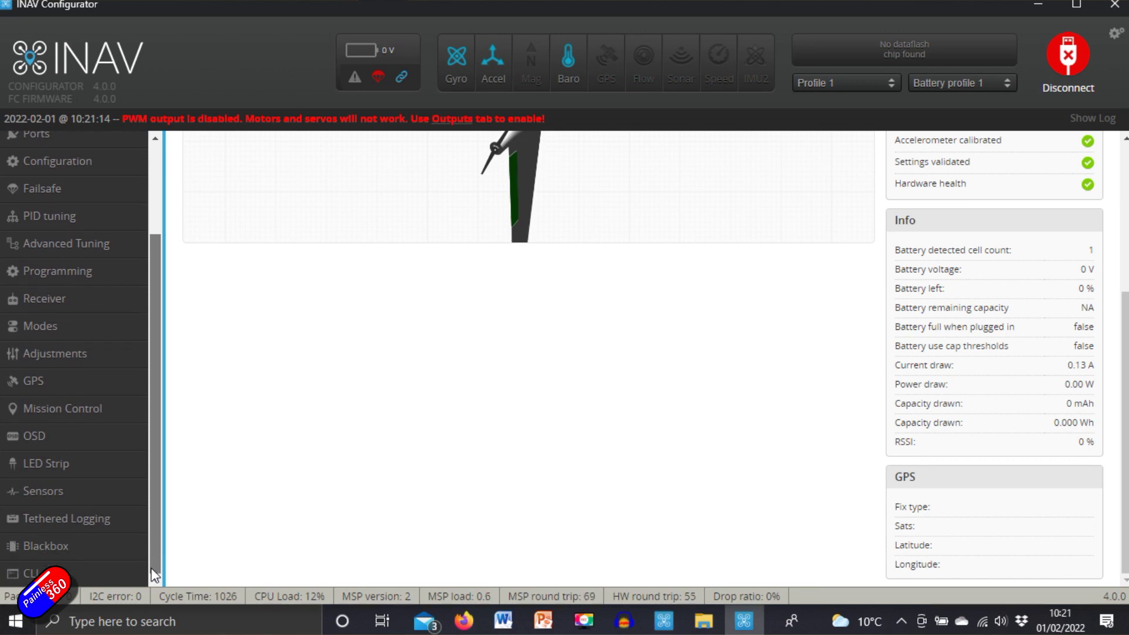
pyautogui.scroll(3, 144, 470)
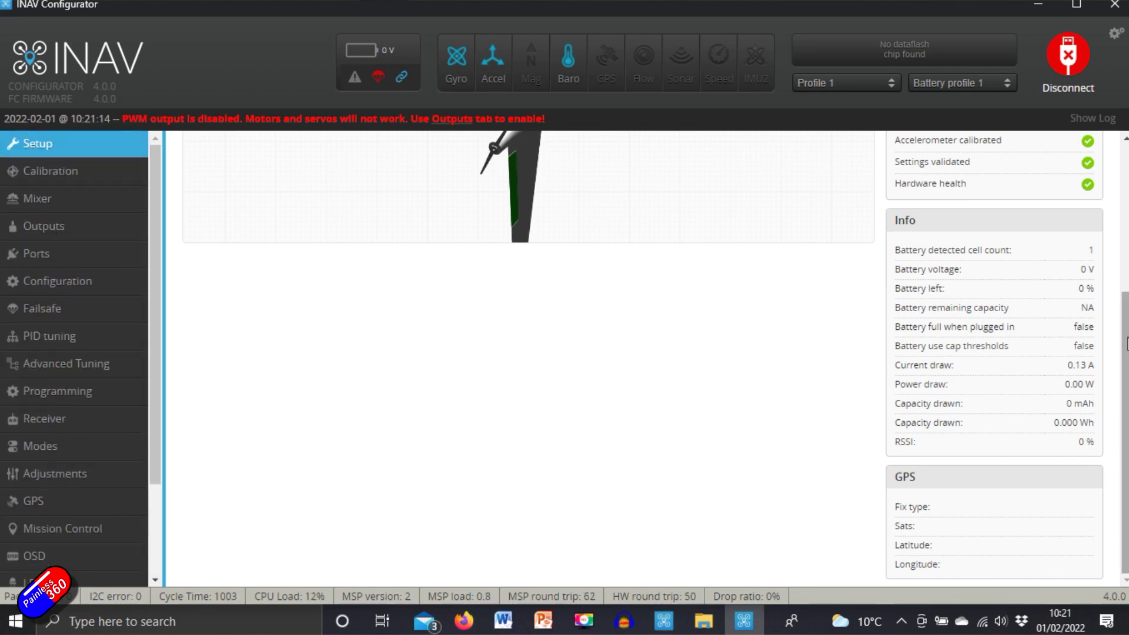
pyautogui.moveTo(1127, 345); pyautogui.dragTo(1126, 198)
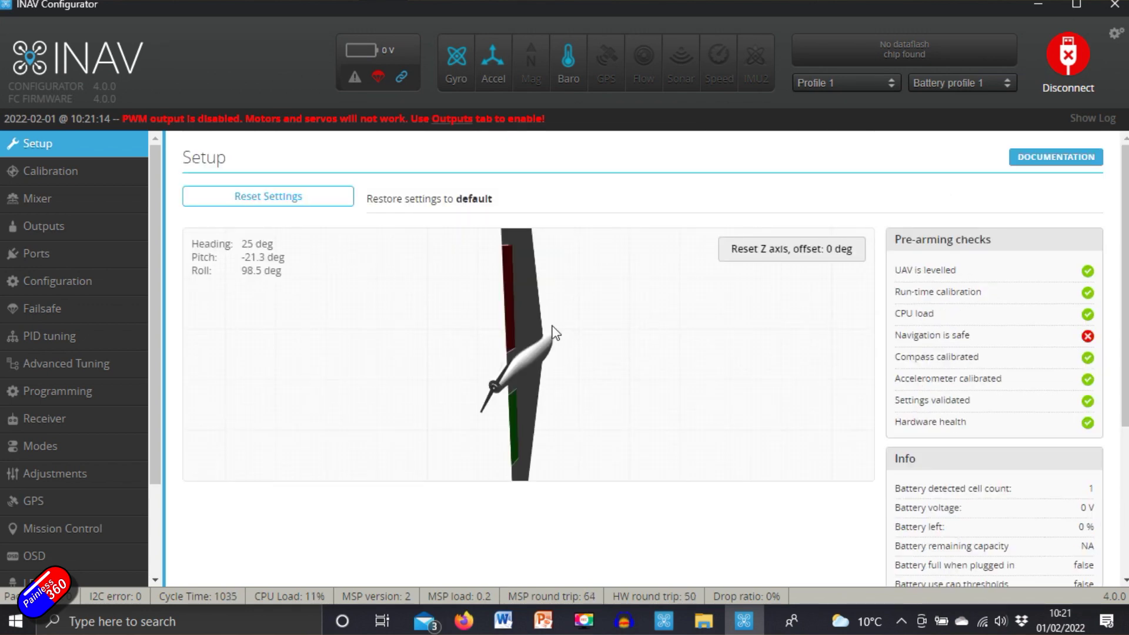